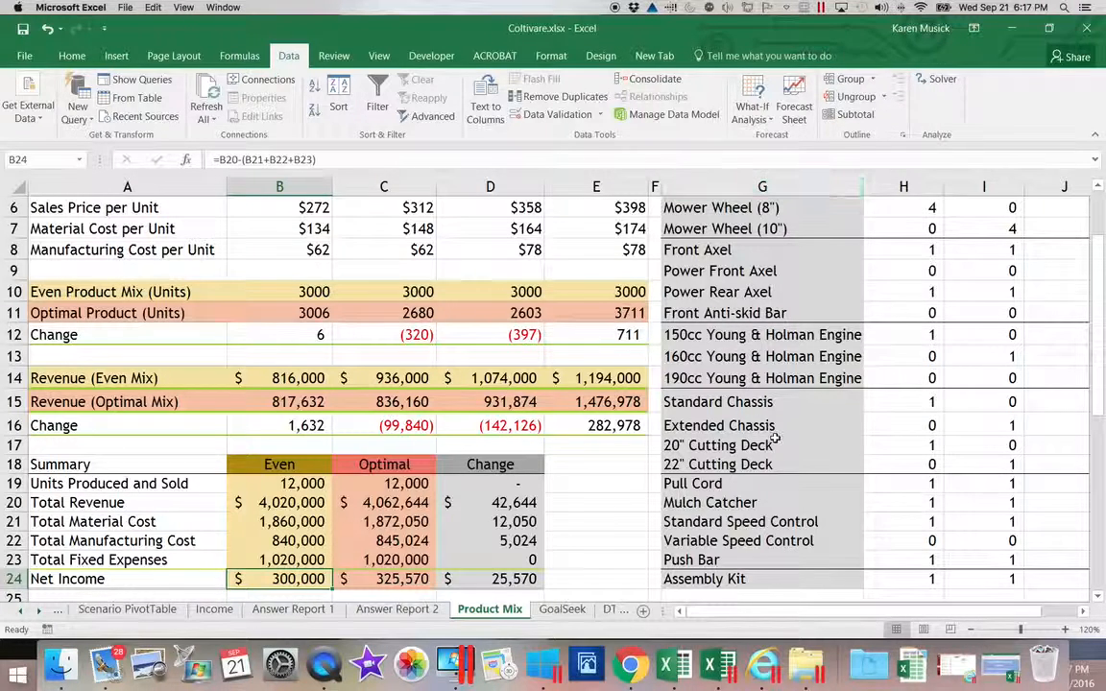
Compare the original and final values, variable cells and constraints in Answer Report 1 and Answer Report 2, expanding the collapsed B11:E11 variable rows.
{"action": "left_click", "coordinate": [317, 503]}
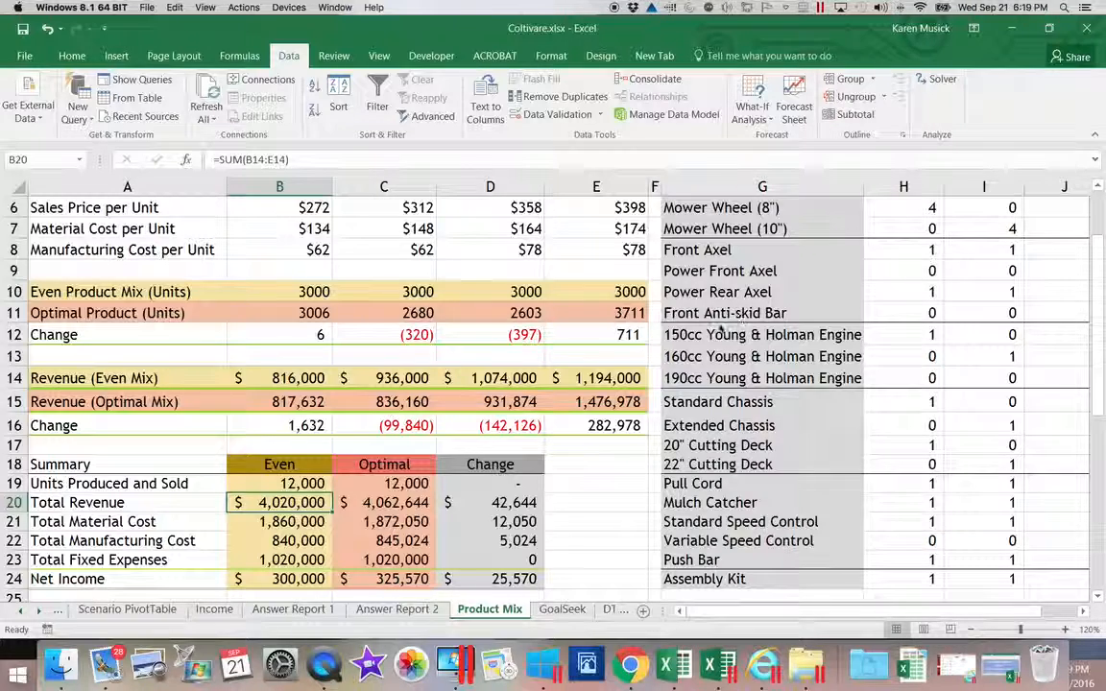
{"action": "left_click_drag", "start_coordinate": [1094, 354], "coordinate": [1092, 330]}
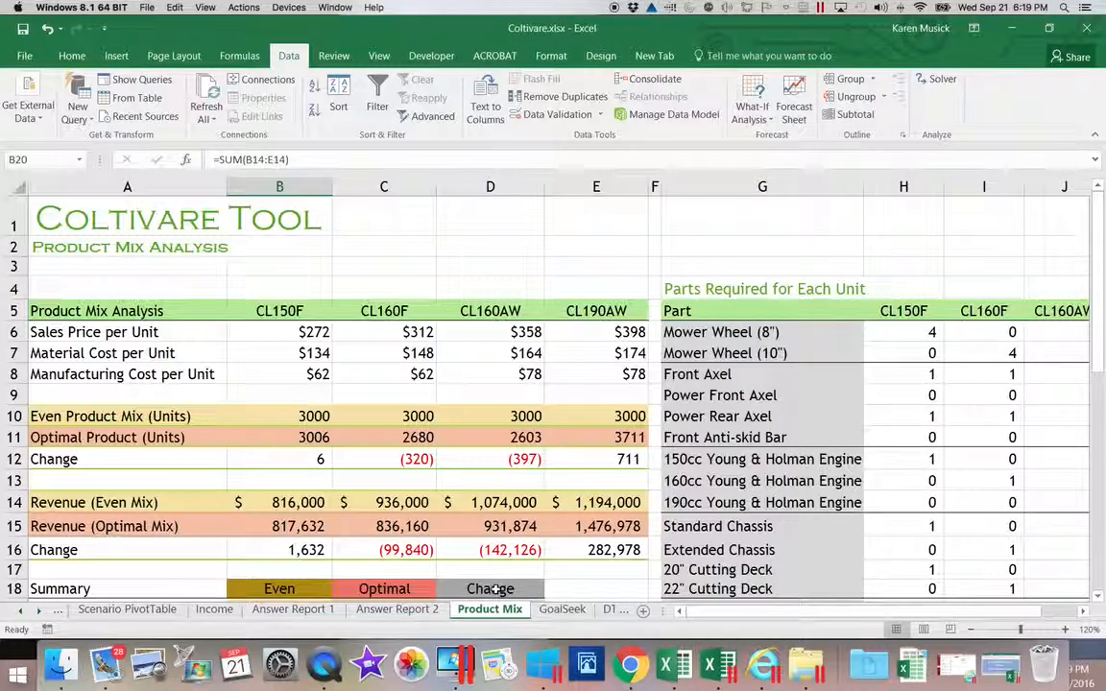
{"action": "left_click", "coordinate": [301, 612]}
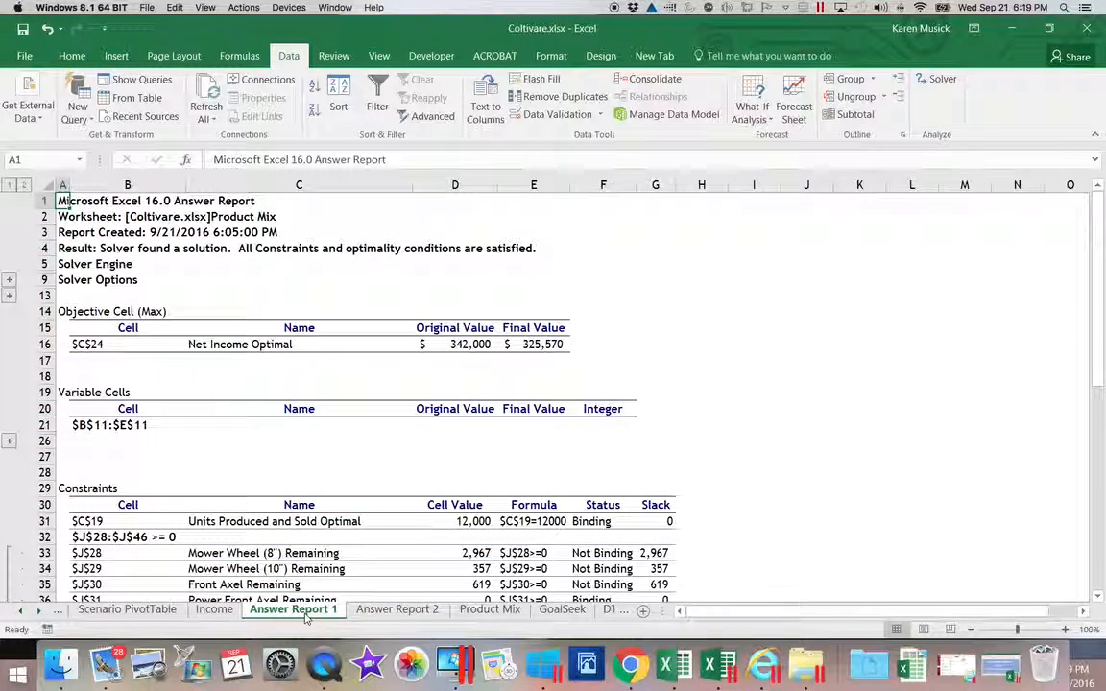
{"action": "left_click", "coordinate": [413, 614]}
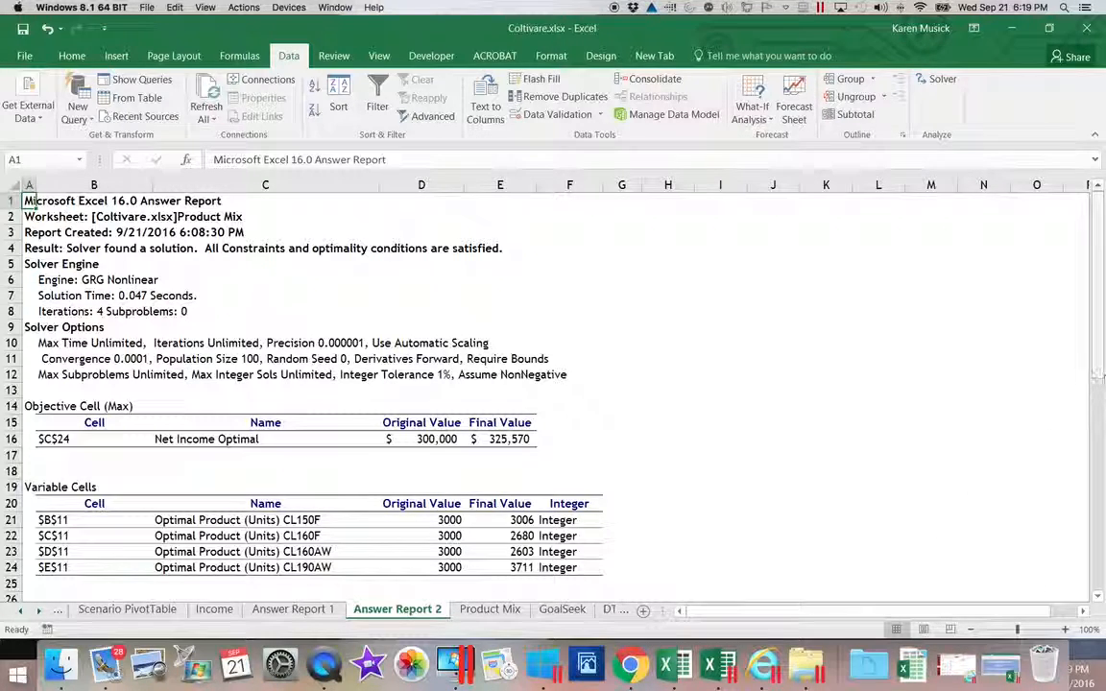
{"action": "left_click_drag", "start_coordinate": [1096, 370], "coordinate": [1095, 515]}
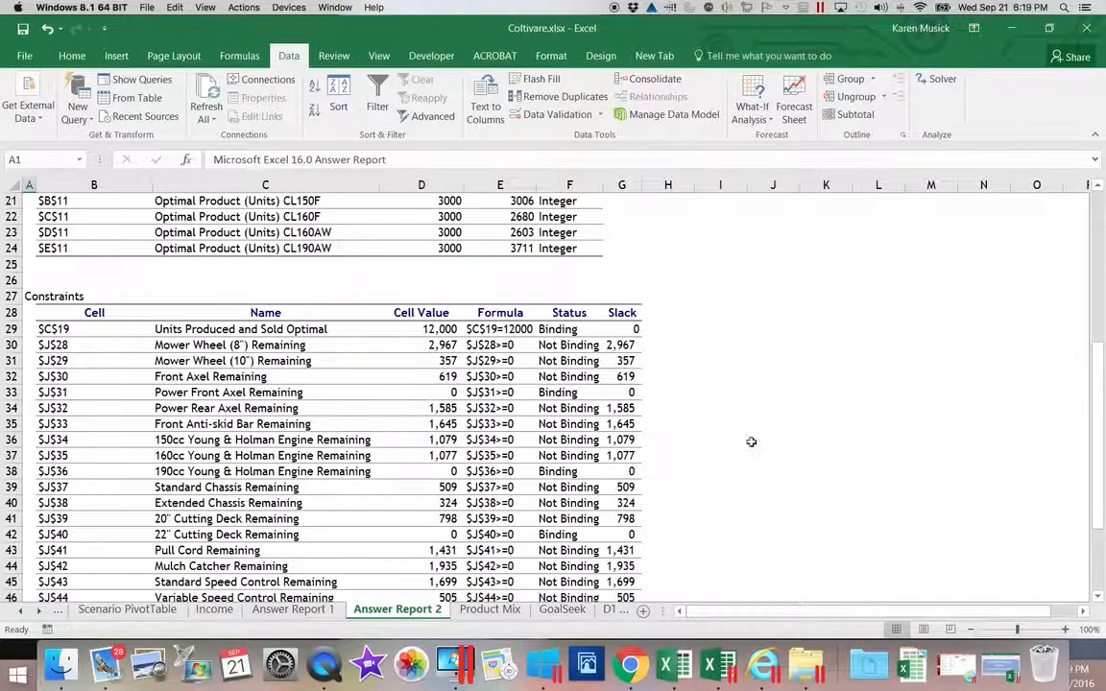
{"action": "left_click_drag", "start_coordinate": [1095, 512], "coordinate": [1097, 428]}
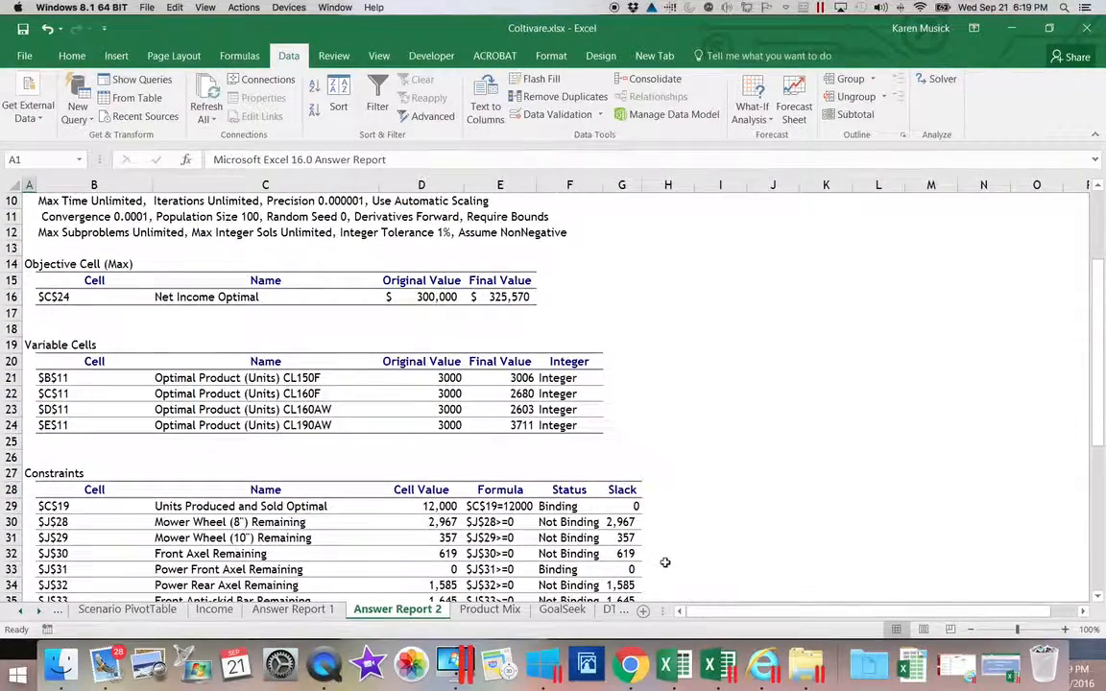
{"action": "left_click", "coordinate": [305, 615]}
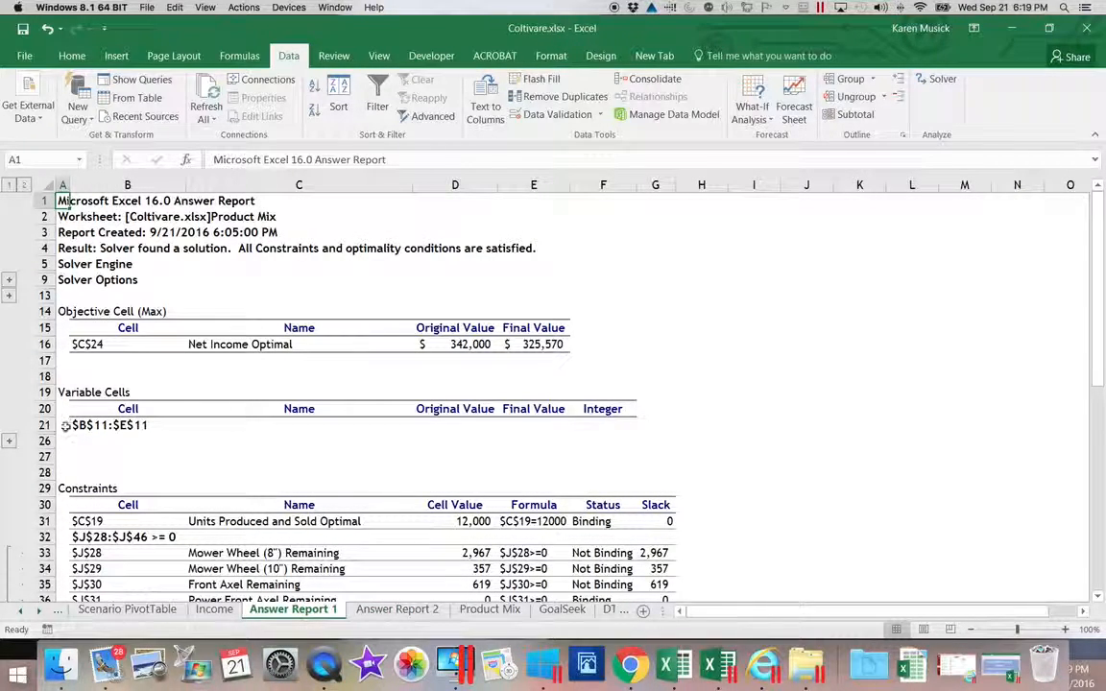
{"action": "left_click", "coordinate": [8, 440]}
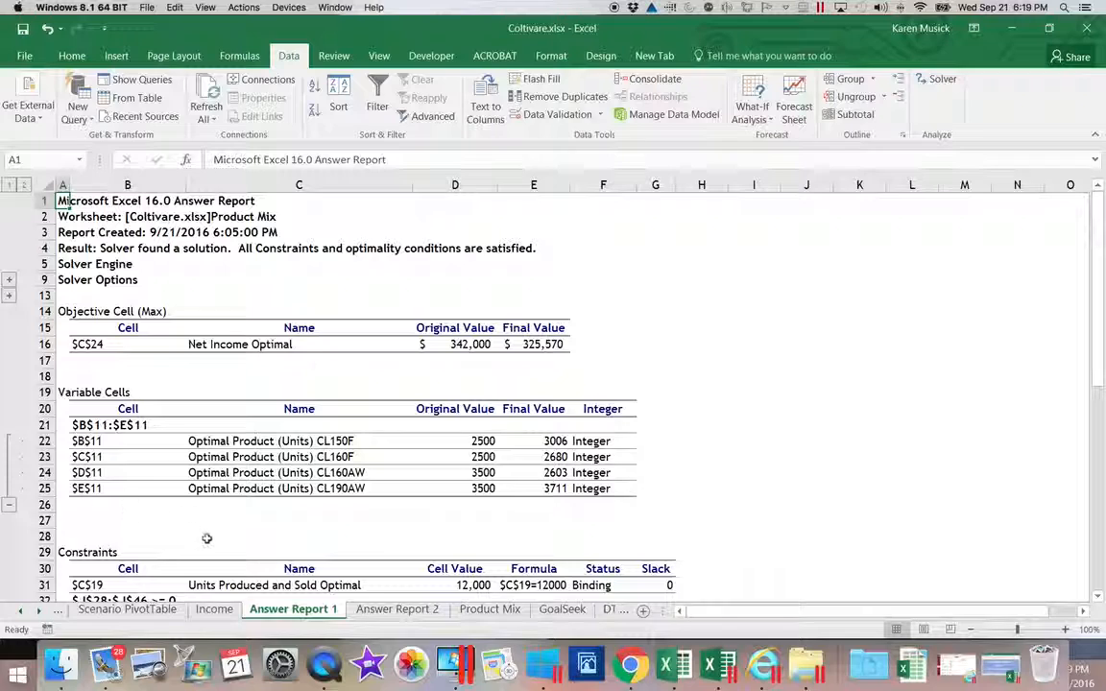
{"action": "left_click", "coordinate": [392, 612]}
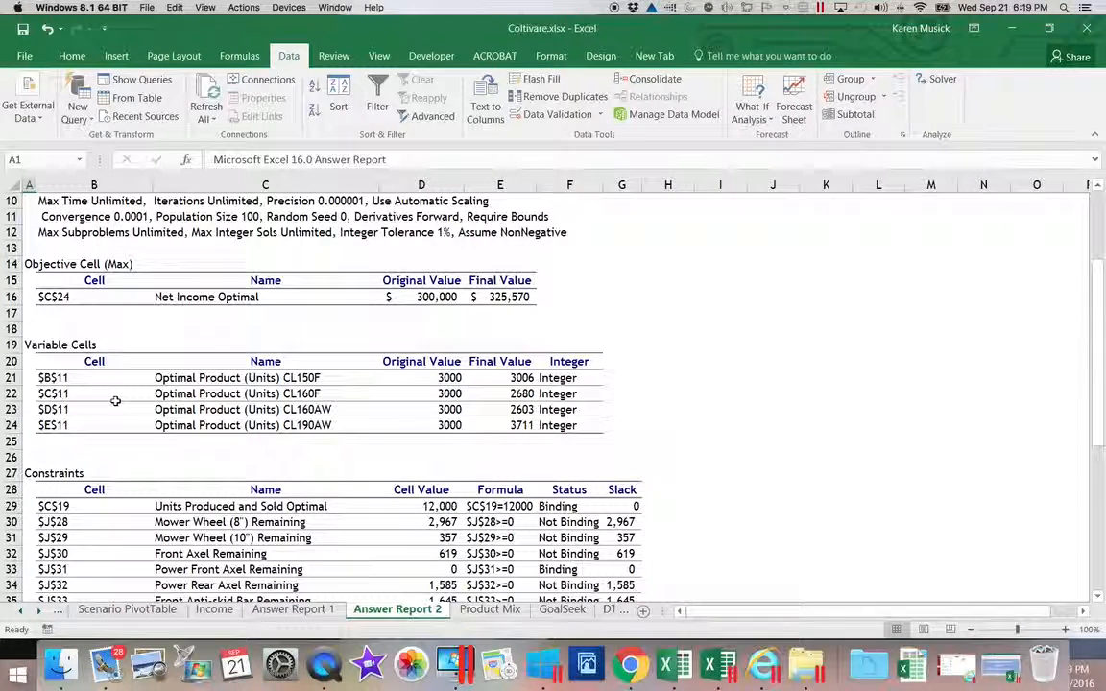
Enter the label "Maximum Net Income Model" in cell A26 of the Product Mix sheet.
{"action": "left_click", "coordinate": [470, 610]}
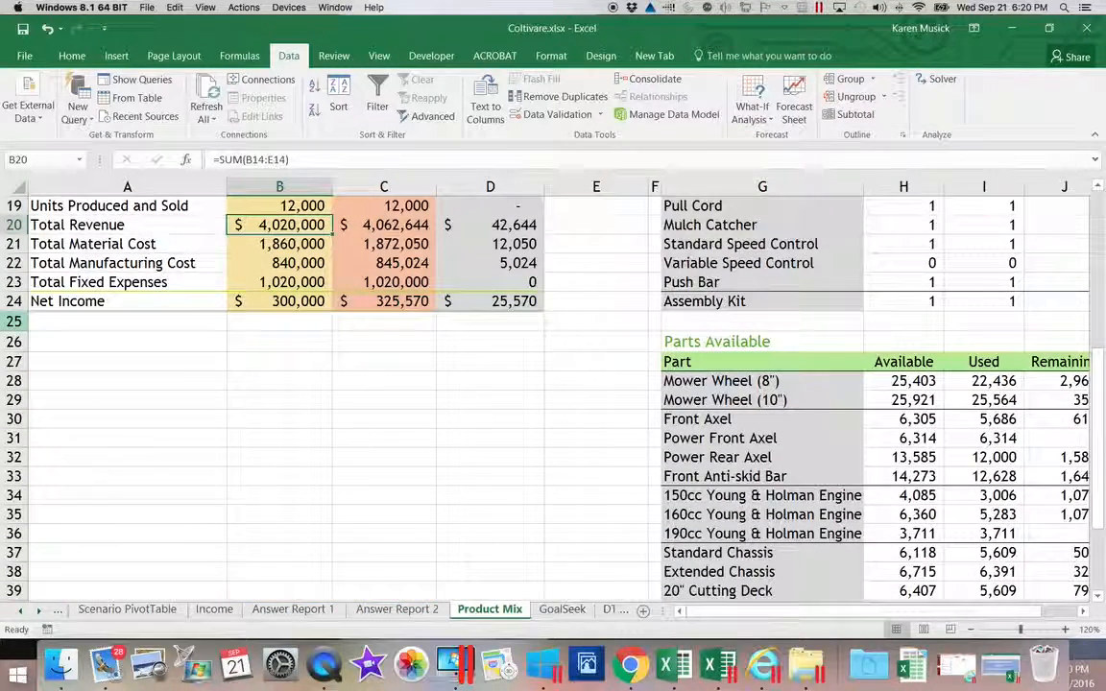
{"action": "left_click", "coordinate": [71, 340]}
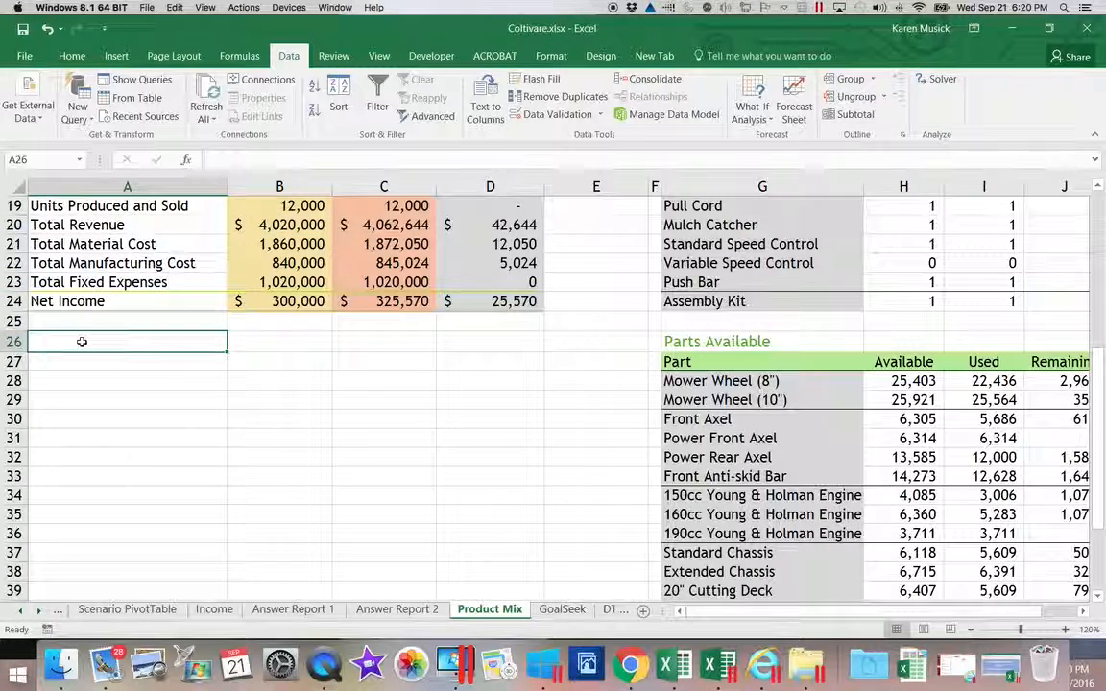
{"action": "type", "text": "M"}
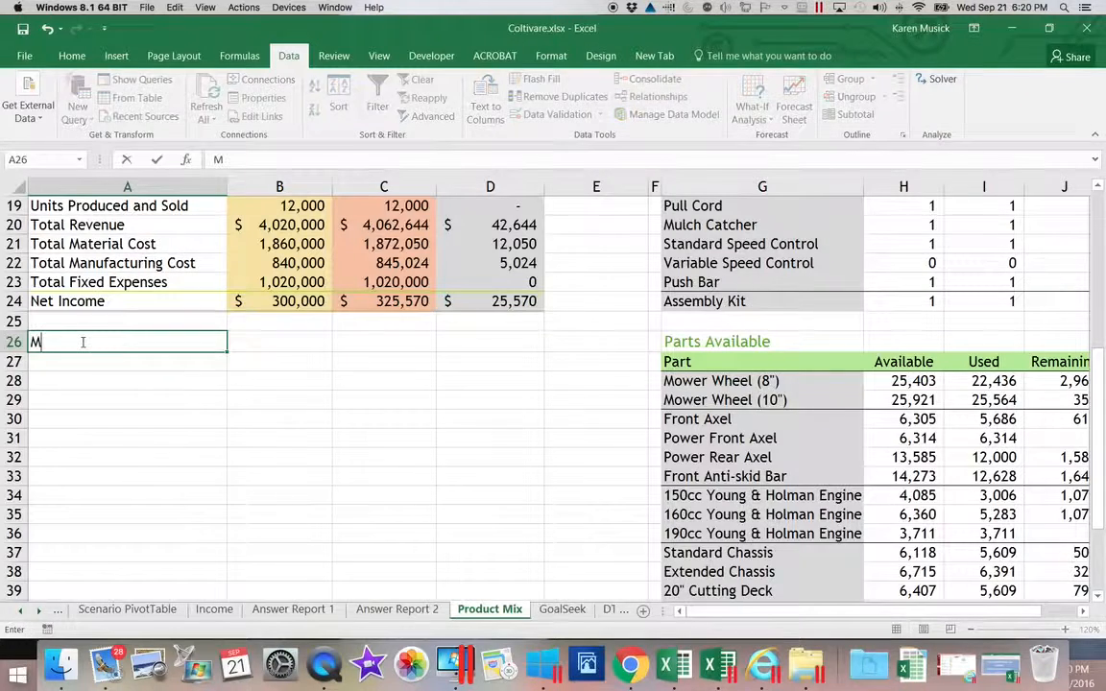
{"action": "type", "text": "aximum"}
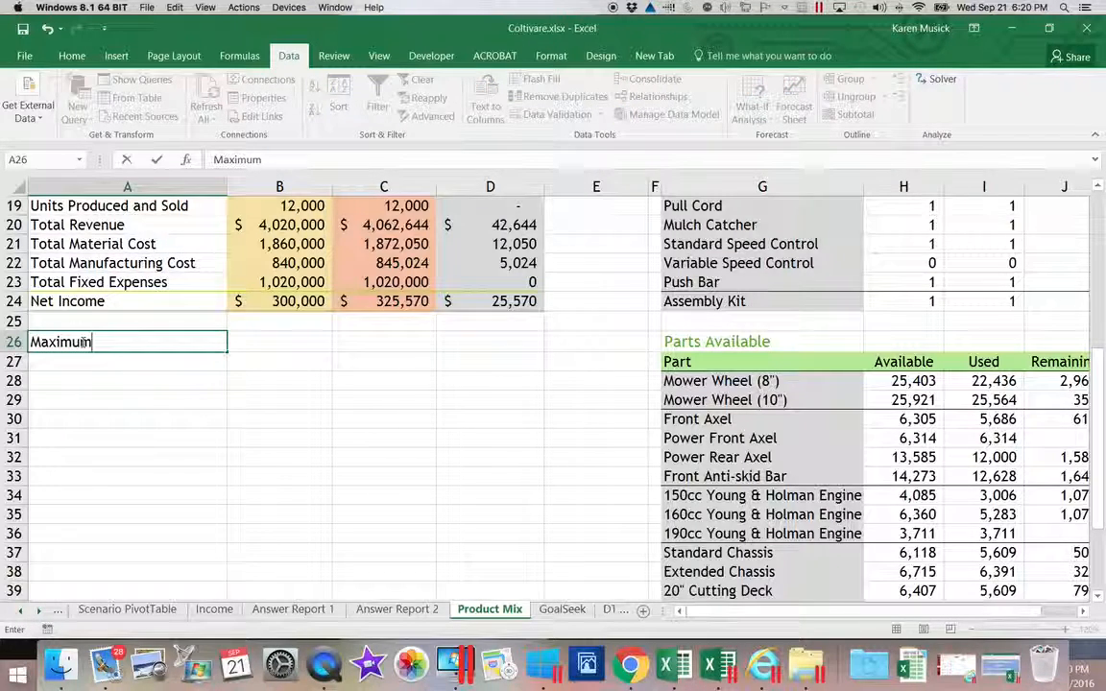
{"action": "type", "text": " Net Inc"}
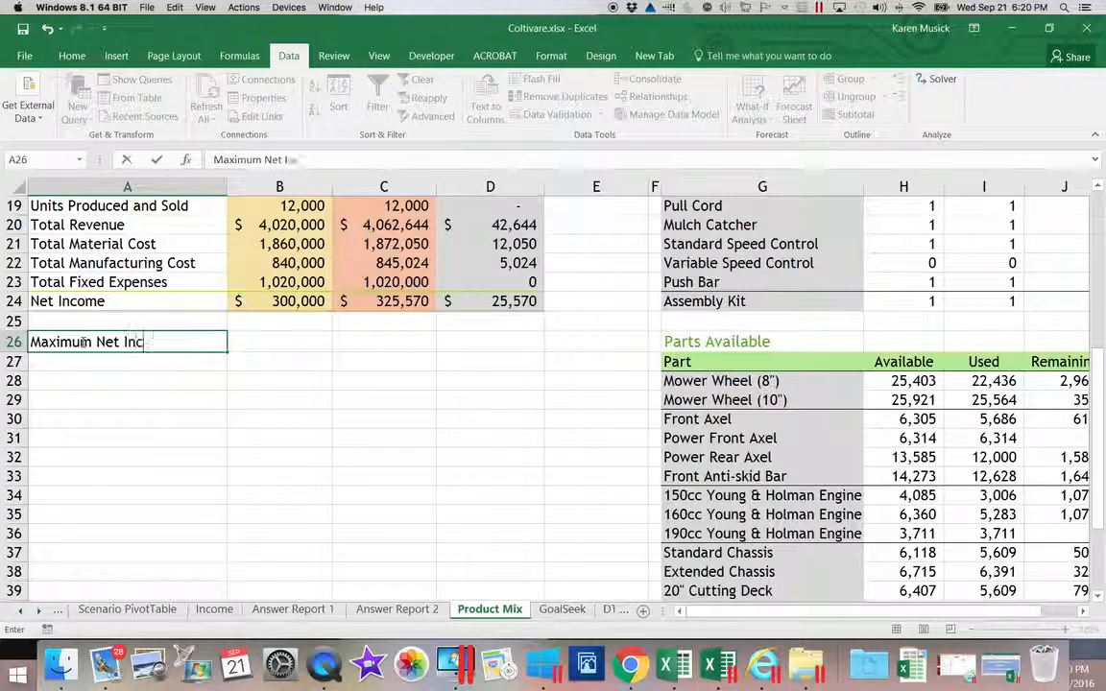
{"action": "type", "text": "ome Model"}
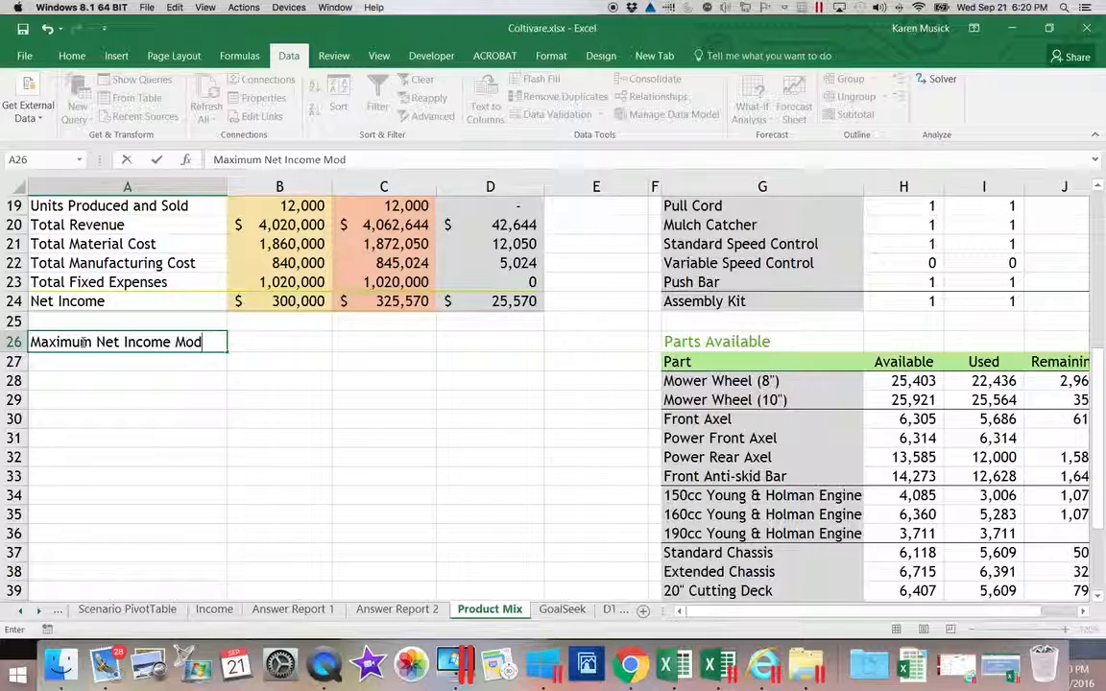
{"action": "key", "text": "Return"}
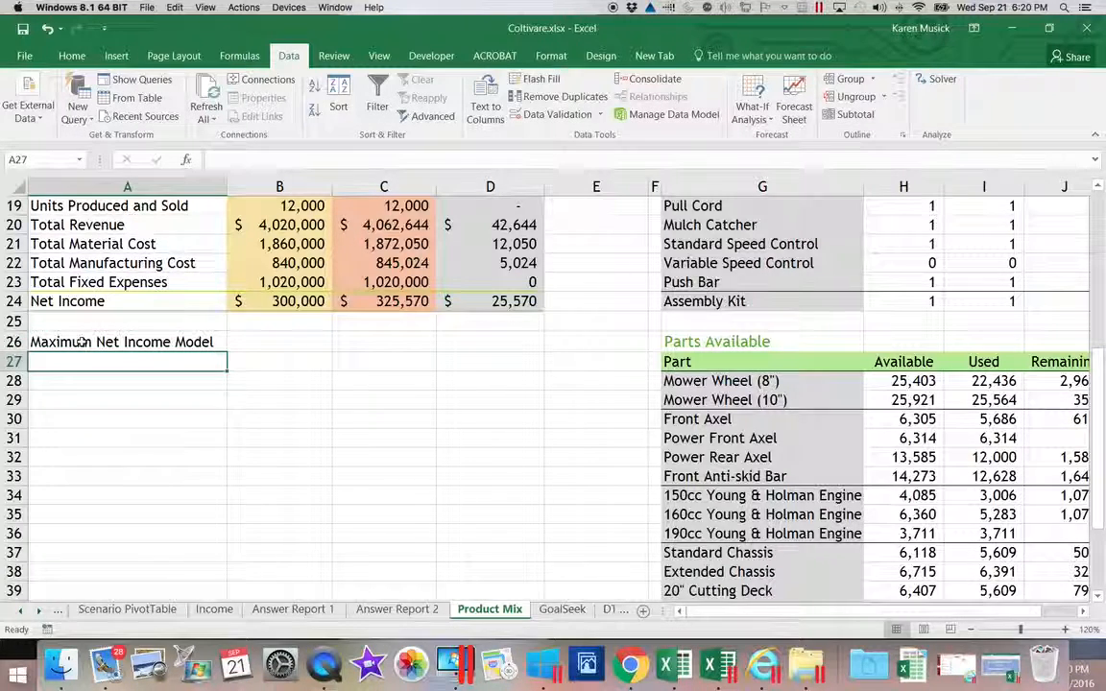
Apply the 40% - Accent2 cell style to the Maximum Net Income Model label in A26.
{"action": "scroll", "coordinate": [83, 342], "scroll_direction": "down", "scroll_amount": 1}
{"action": "scroll", "coordinate": [83, 342], "scroll_direction": "right", "scroll_amount": 10}
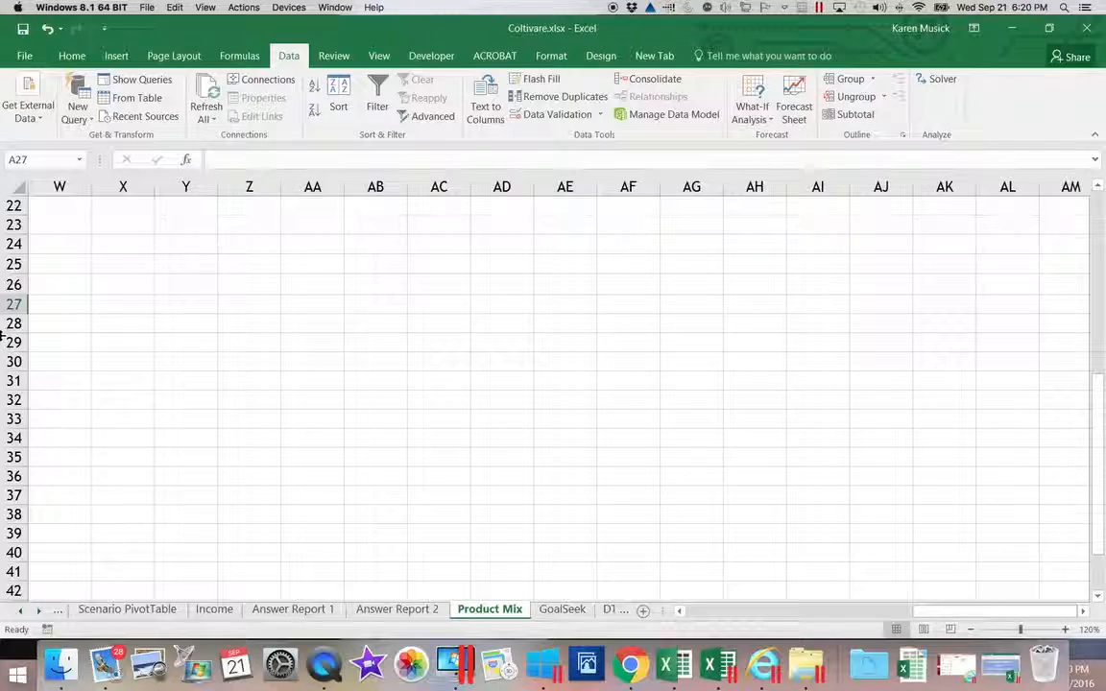
{"action": "left_click_drag", "start_coordinate": [916, 611], "coordinate": [675, 607]}
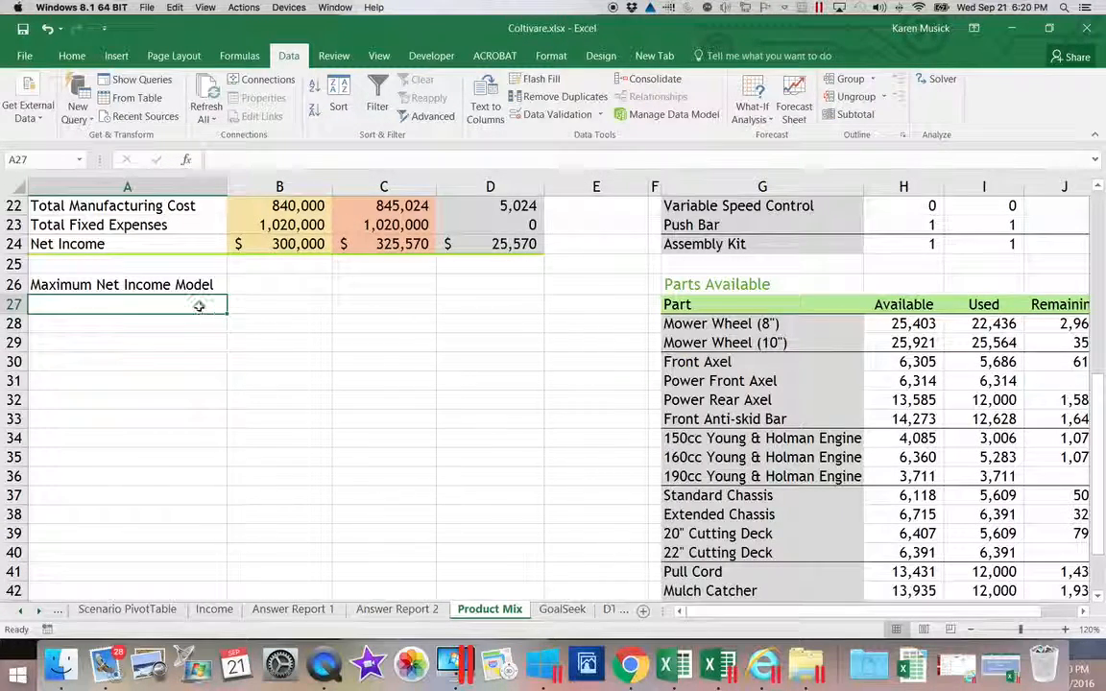
{"action": "left_click", "coordinate": [179, 285]}
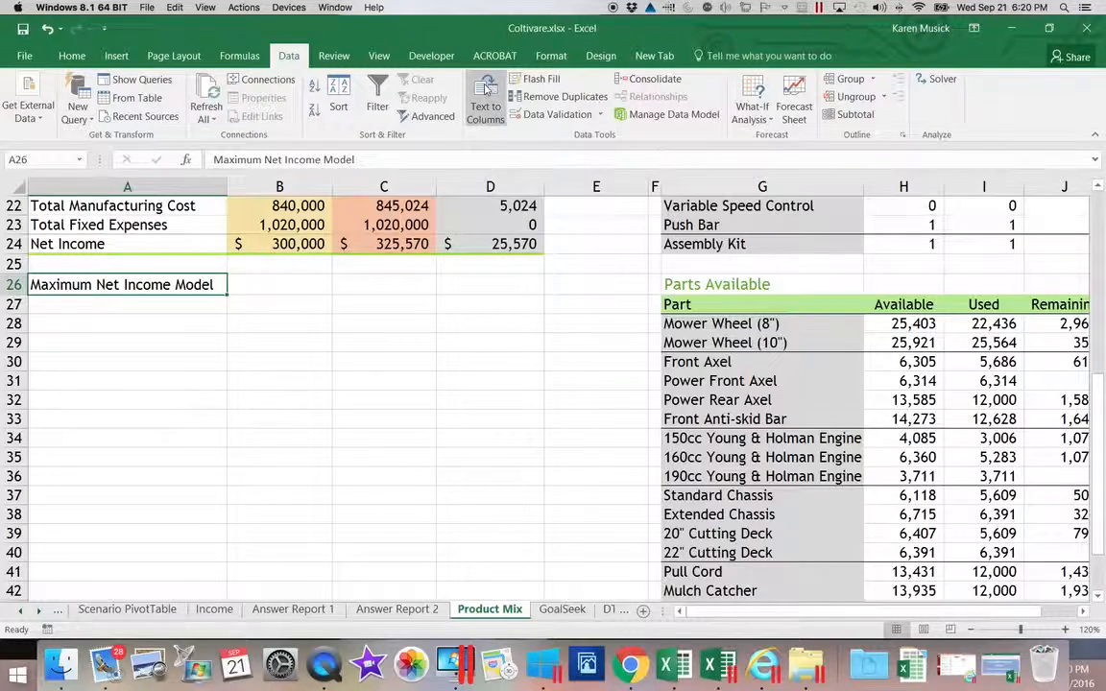
{"action": "left_click", "coordinate": [74, 56]}
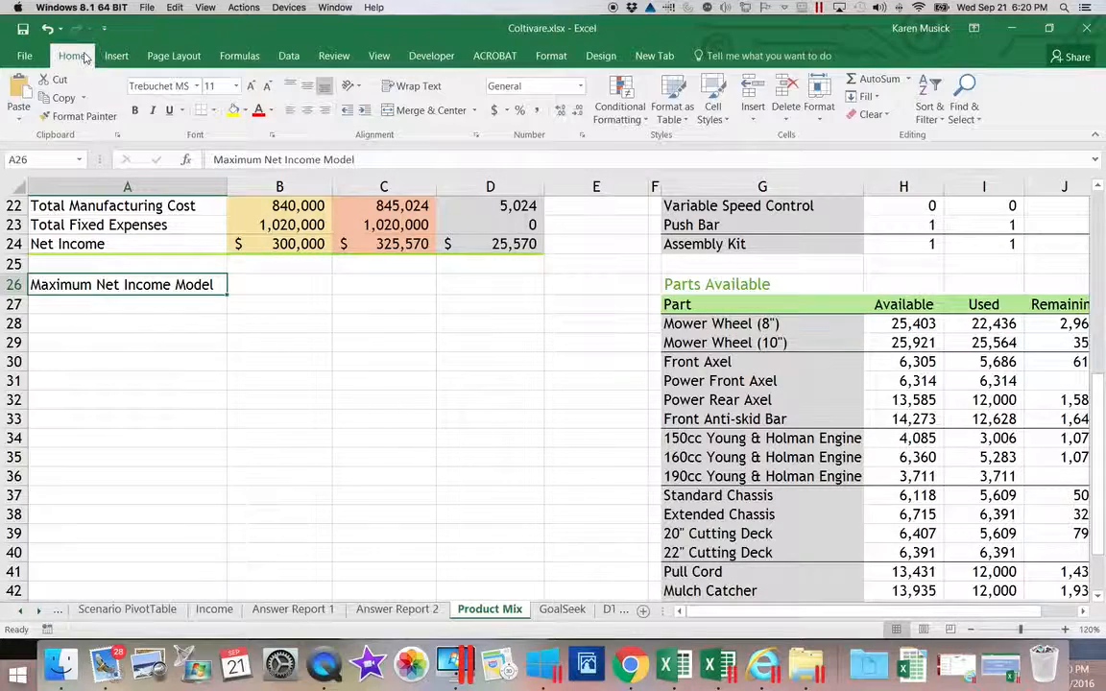
{"action": "left_click", "coordinate": [716, 116]}
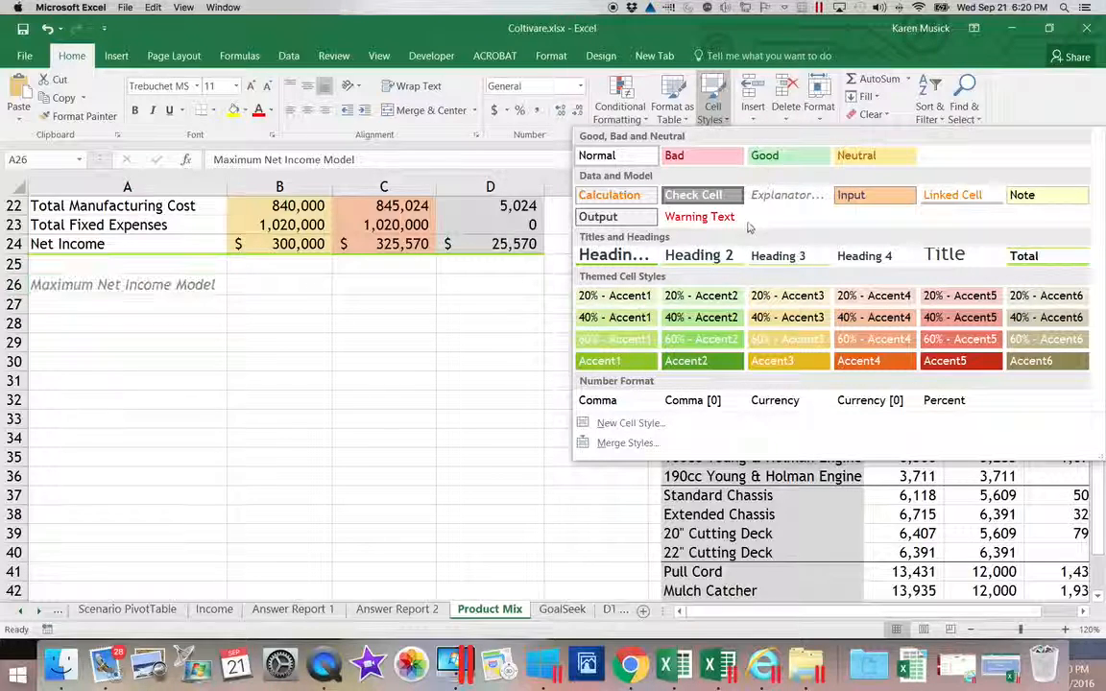
{"action": "left_click", "coordinate": [722, 318]}
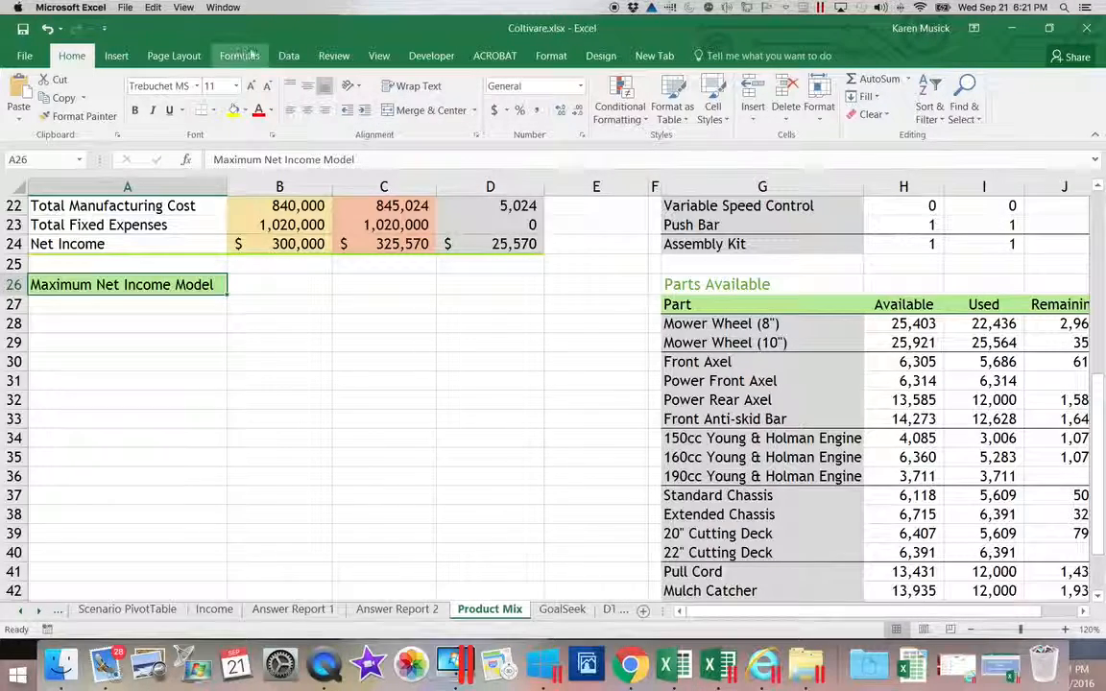
Save the current Solver model to the worksheet starting at cell A27, and close Solver.
{"action": "left_click", "coordinate": [289, 55]}
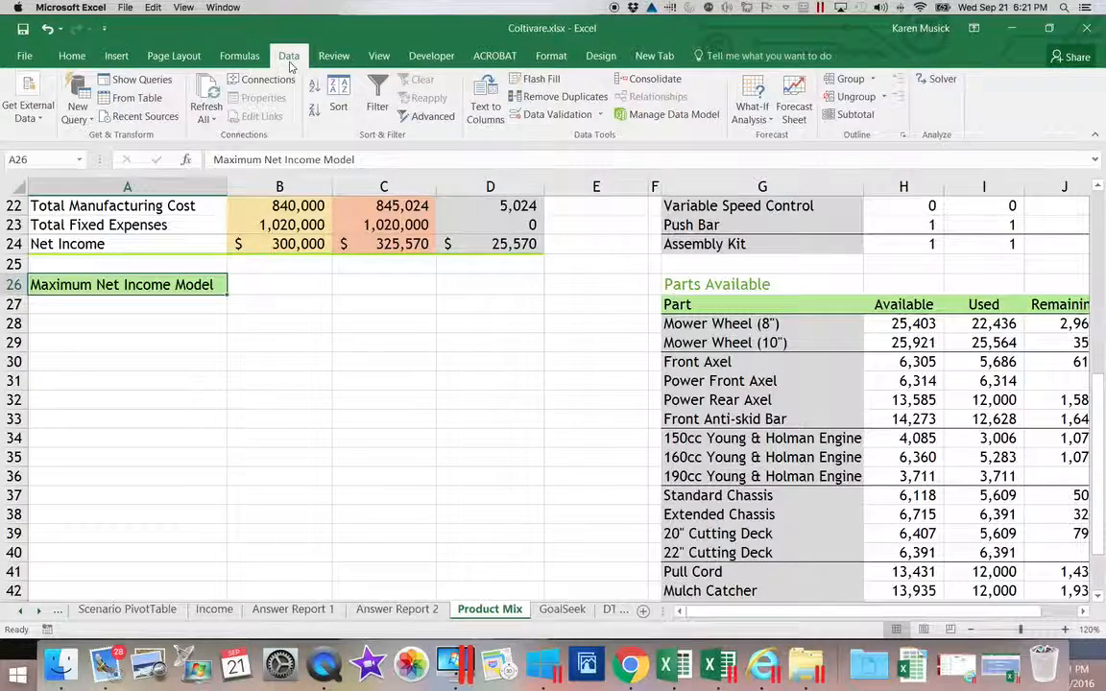
{"action": "left_click", "coordinate": [945, 80]}
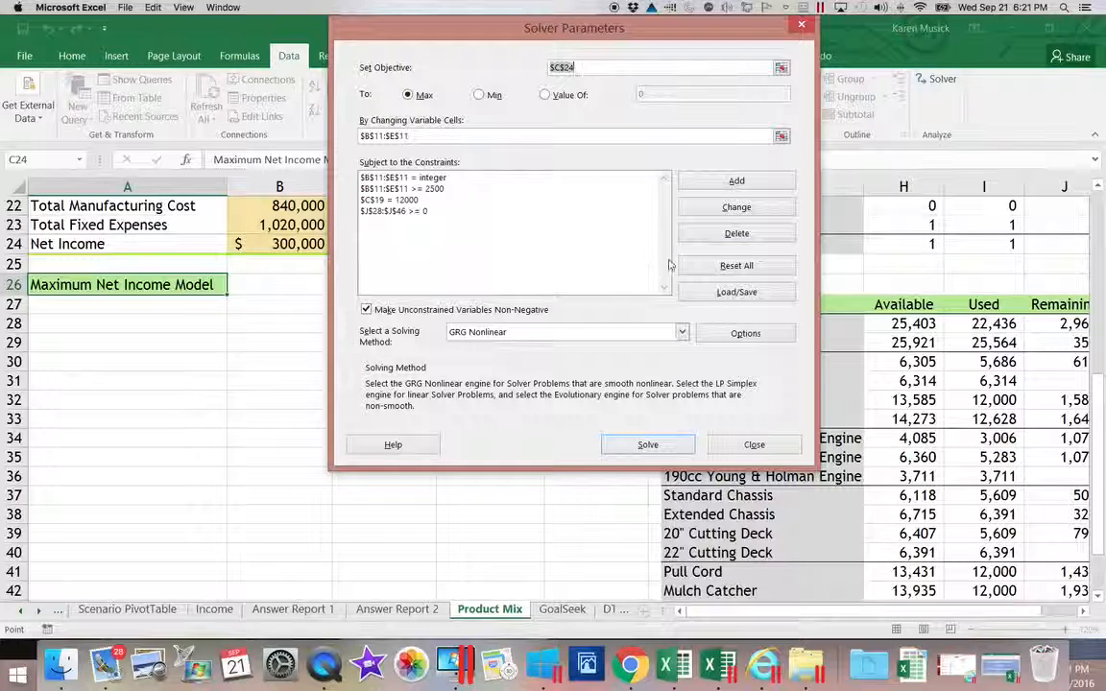
{"action": "left_click", "coordinate": [734, 292]}
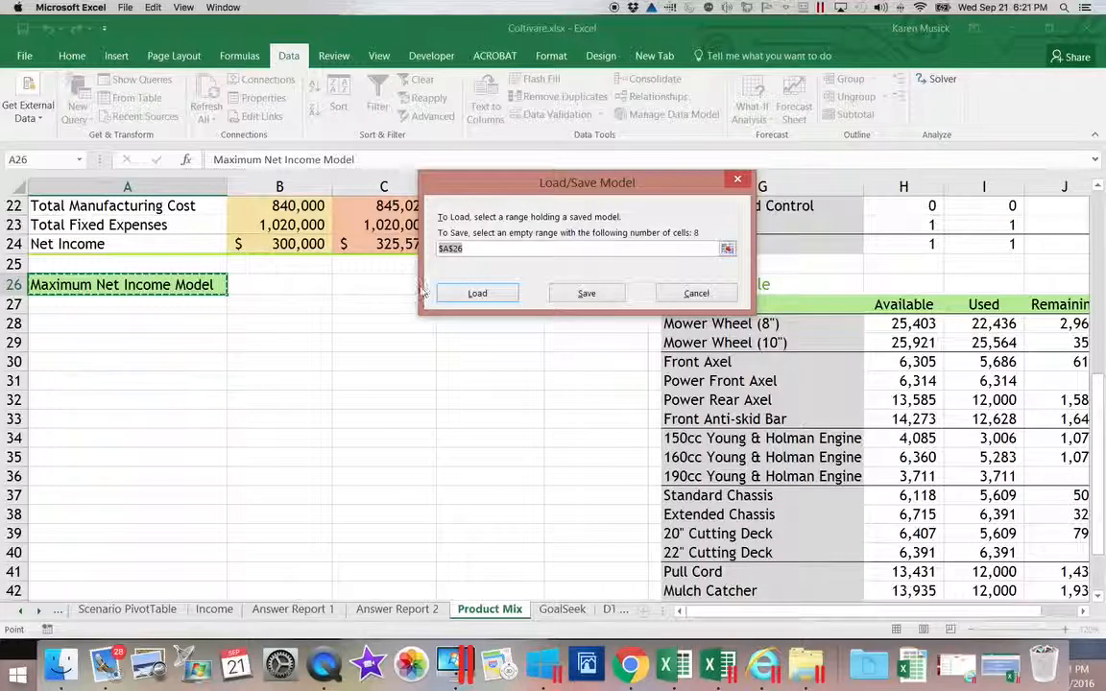
{"action": "left_click", "coordinate": [127, 303]}
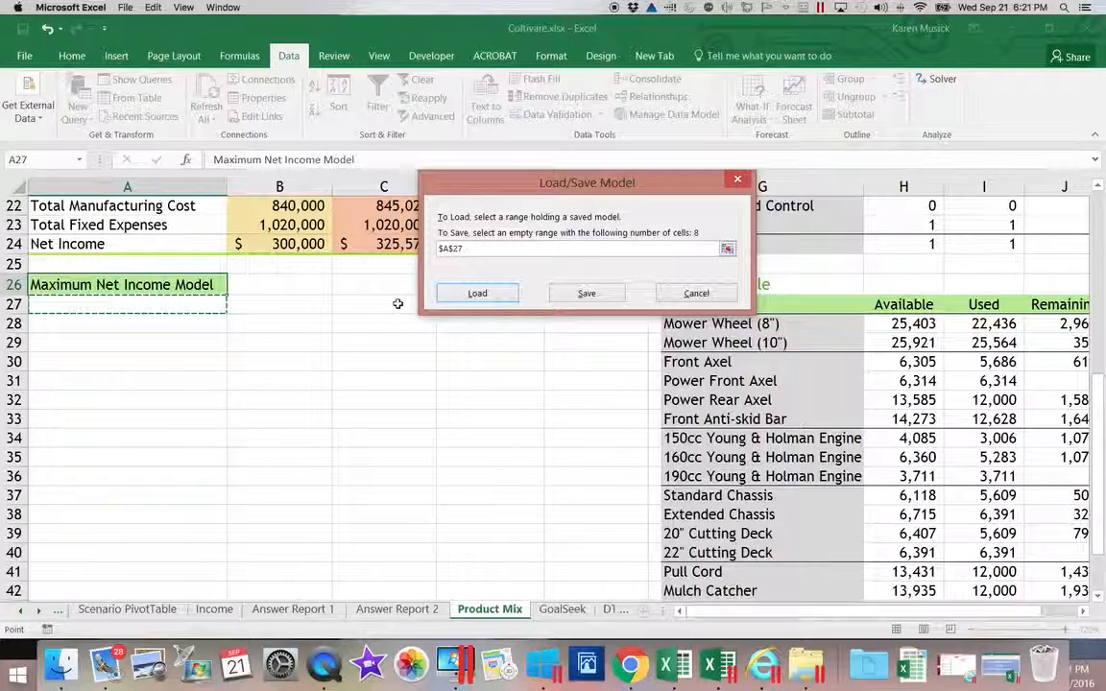
{"action": "left_click", "coordinate": [587, 294]}
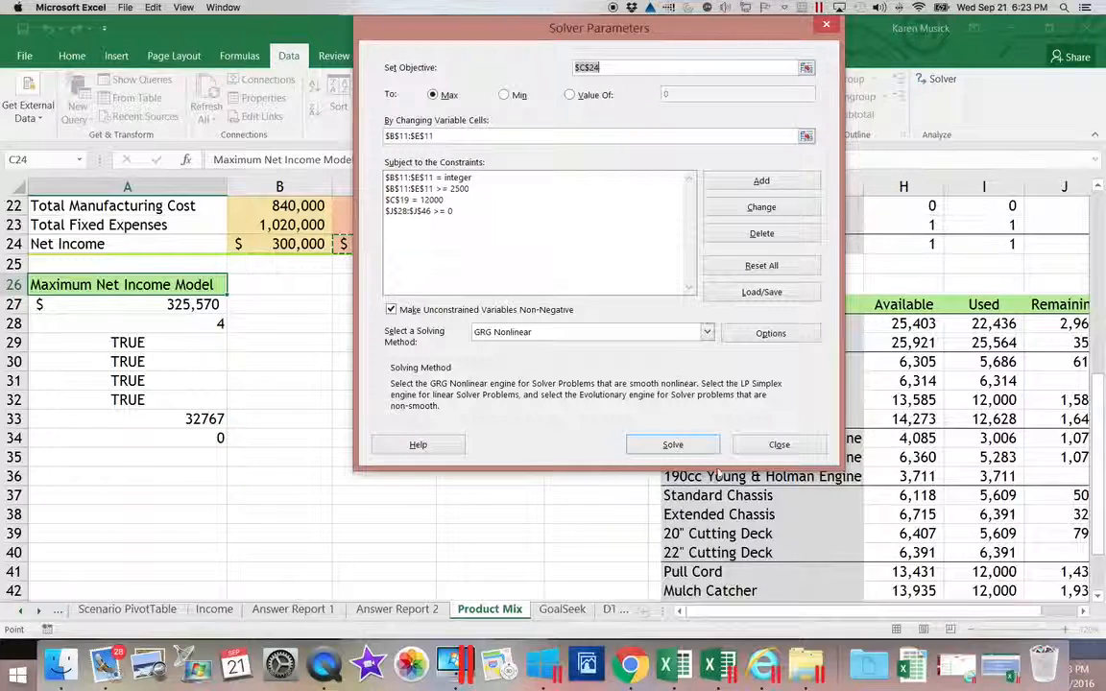
{"action": "left_click", "coordinate": [768, 447]}
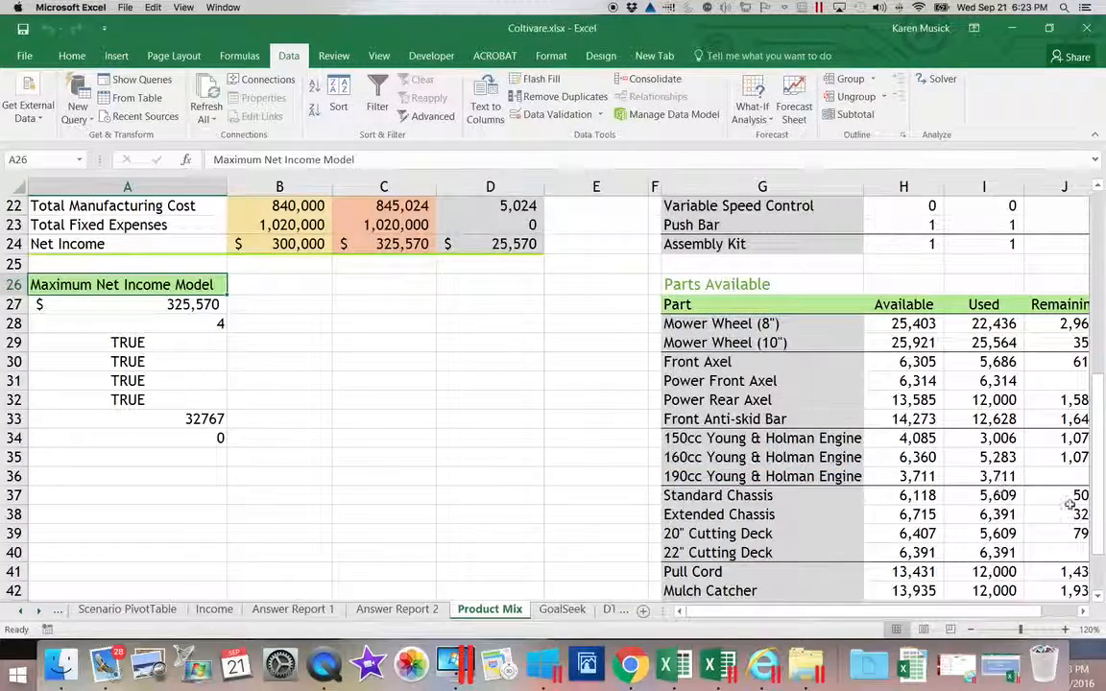
Check the saved model's objective formula in A27 and record the net income 325570 as a fixed value in B26.
{"action": "left_click_drag", "start_coordinate": [1097, 509], "coordinate": [1097, 516]}
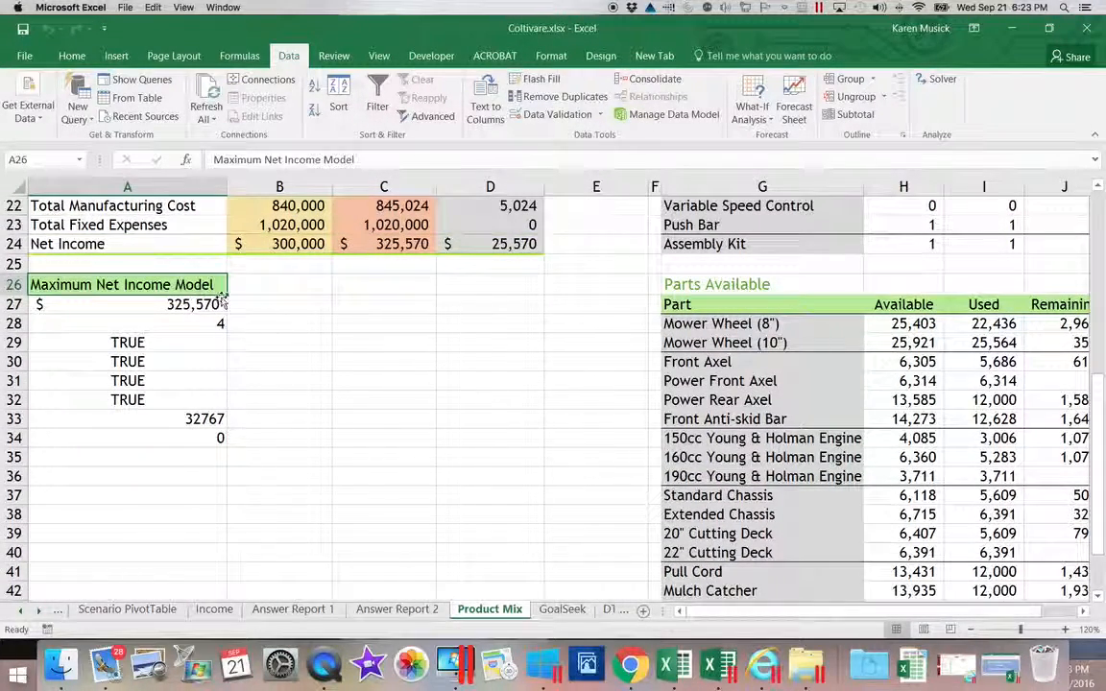
{"action": "left_click", "coordinate": [321, 288]}
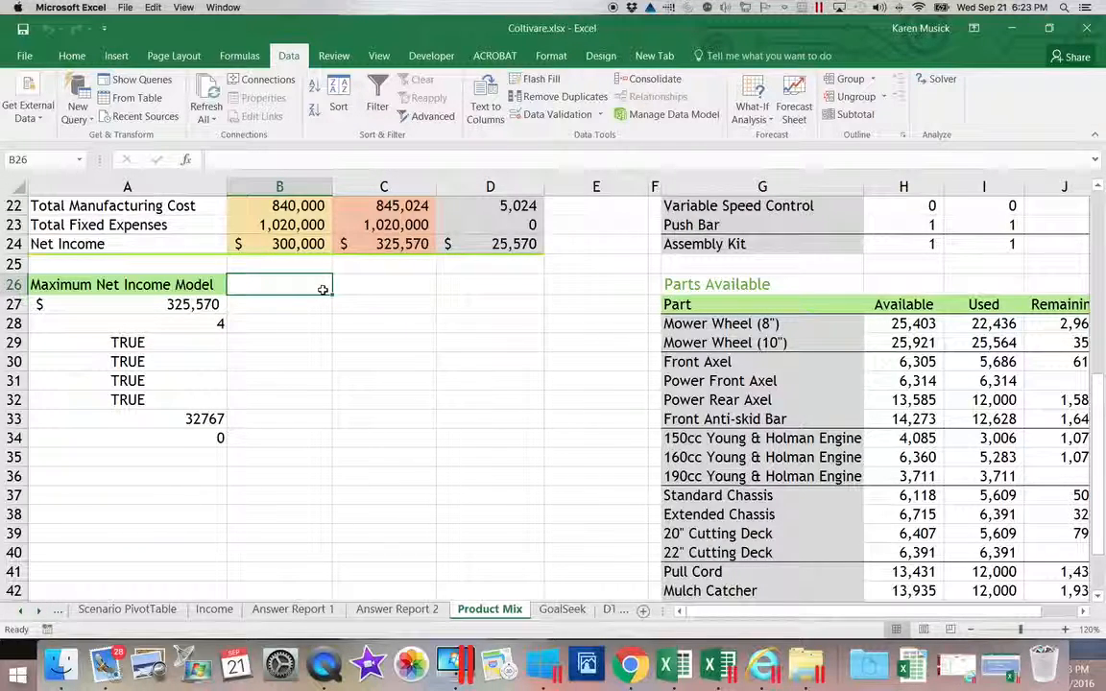
{"action": "scroll", "coordinate": [322, 299], "scroll_direction": "down", "scroll_amount": 4}
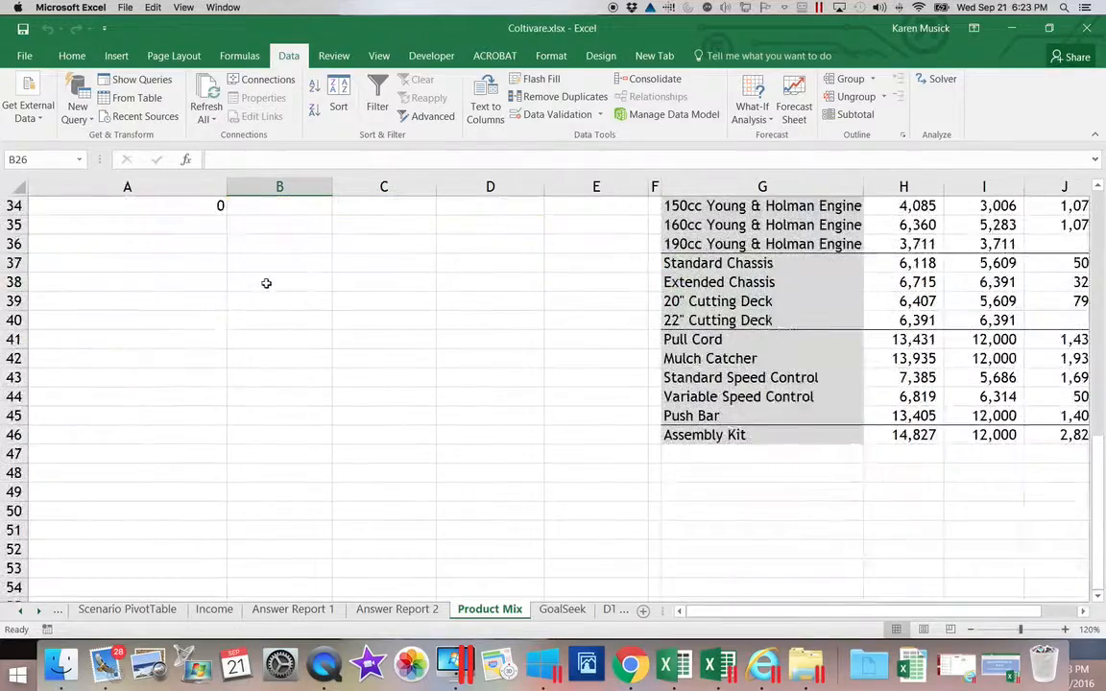
{"action": "left_click_drag", "start_coordinate": [1100, 477], "coordinate": [1101, 382]}
{"action": "left_click", "coordinate": [194, 341]}
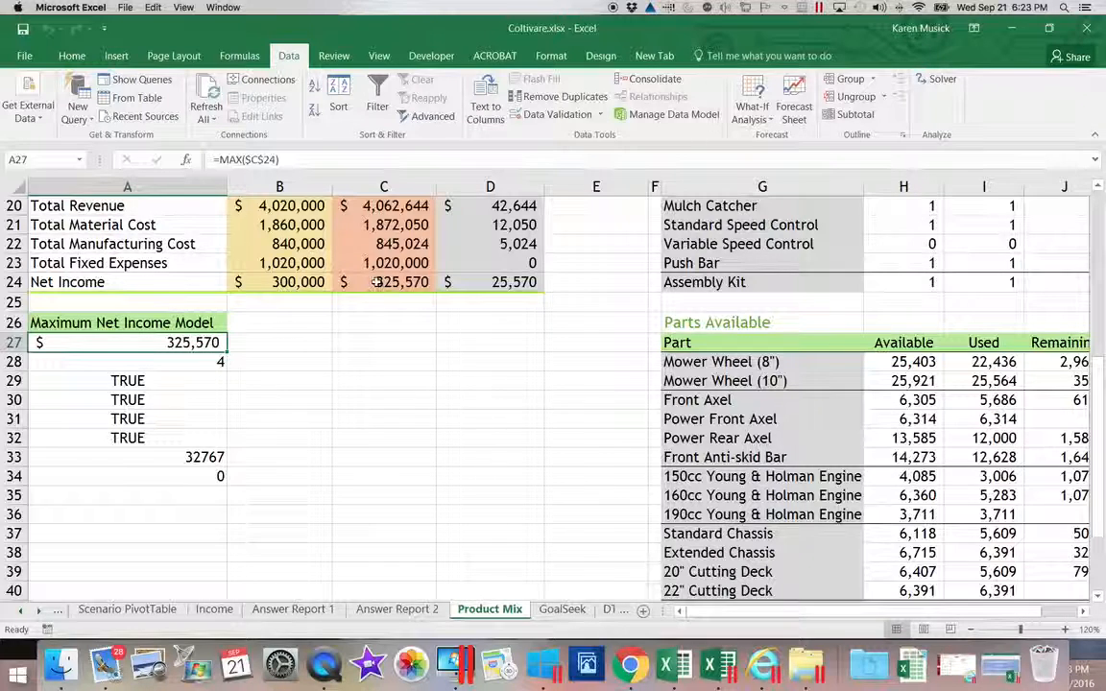
{"action": "left_click", "coordinate": [297, 321]}
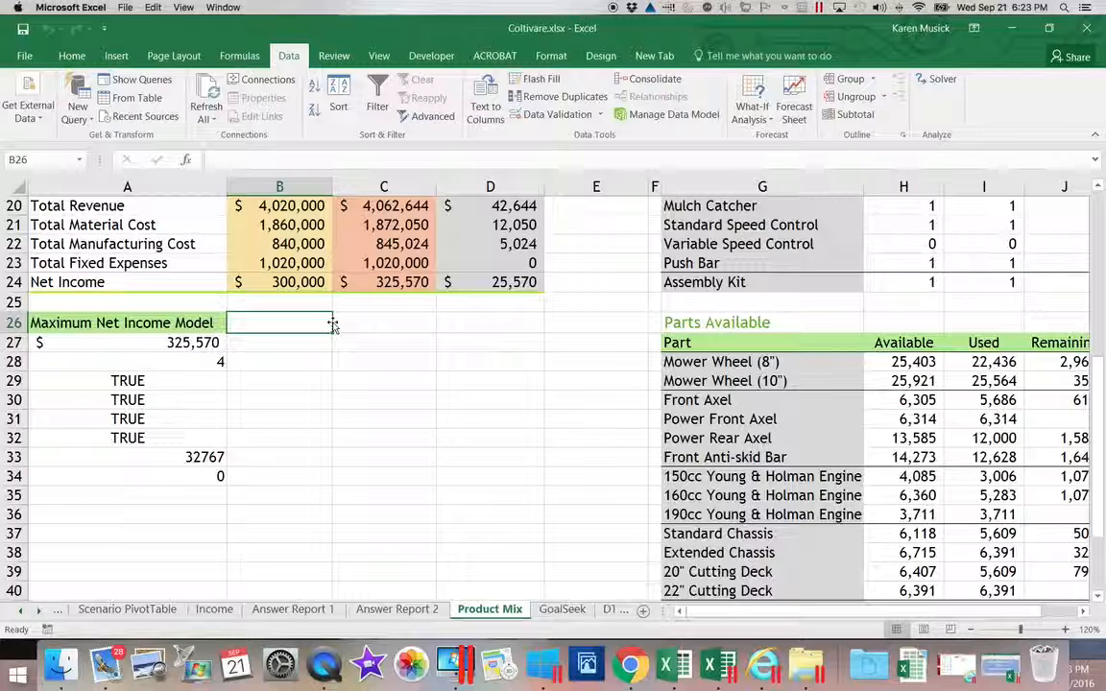
{"action": "type", "text": "325570"}
{"action": "key", "text": "Return"}
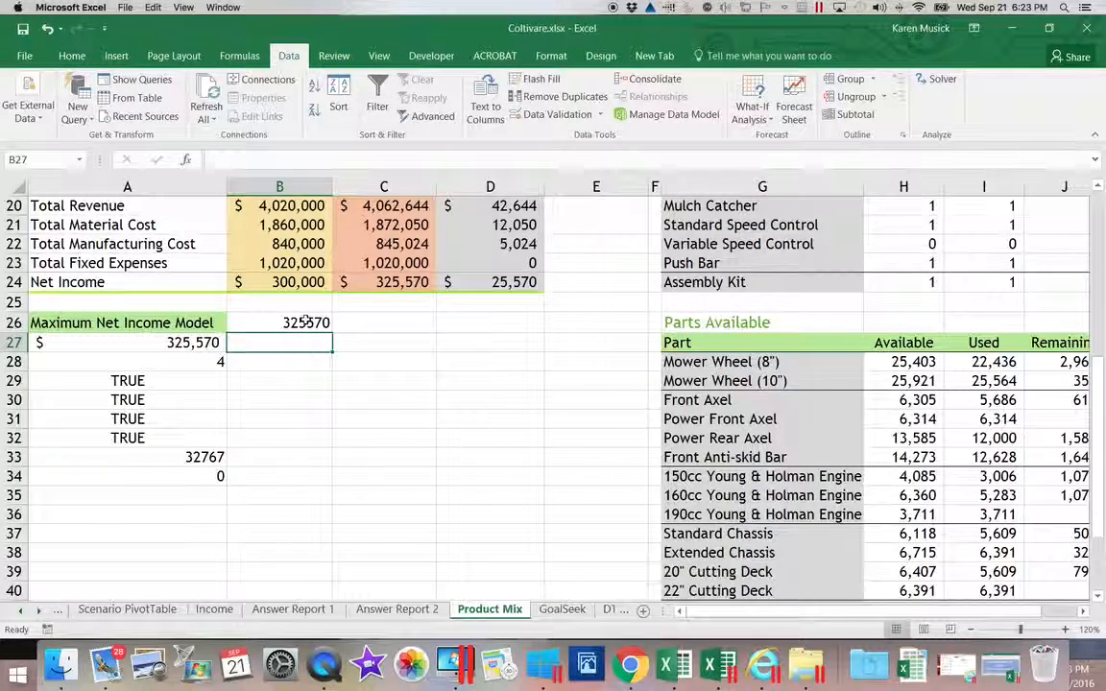
{"action": "left_click", "coordinate": [316, 323]}
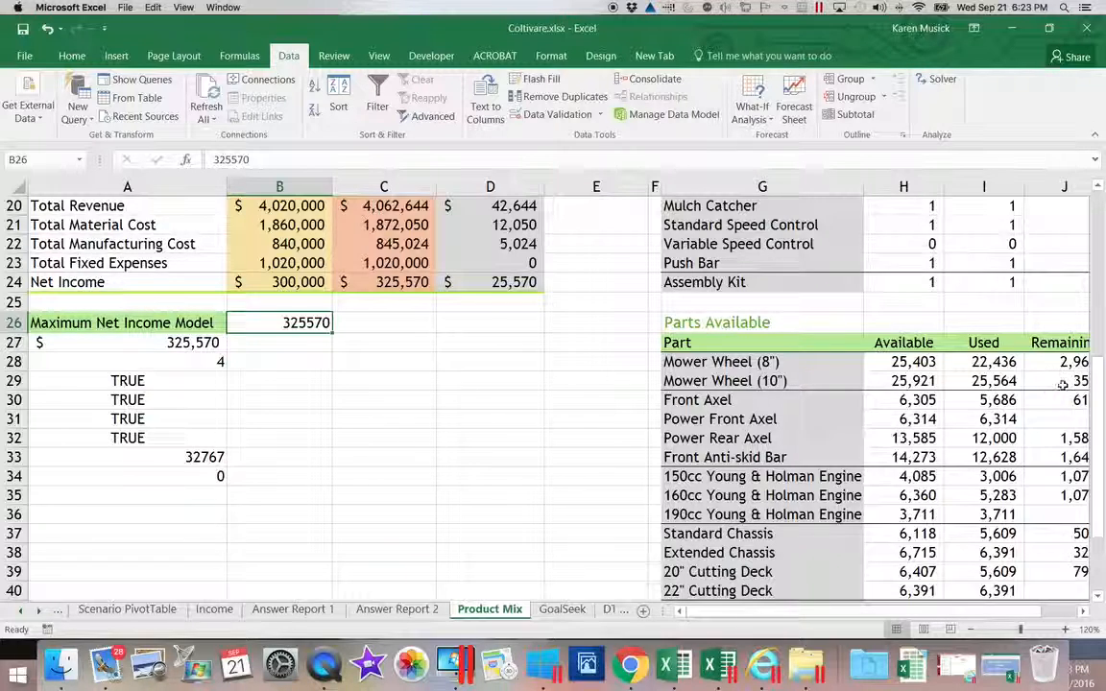
Reset the Optimal Product (Units) values in B11:E11 to 3000 for all four mower models.
{"action": "left_click_drag", "start_coordinate": [1097, 414], "coordinate": [1097, 271]}
{"action": "left_click", "coordinate": [306, 357]}
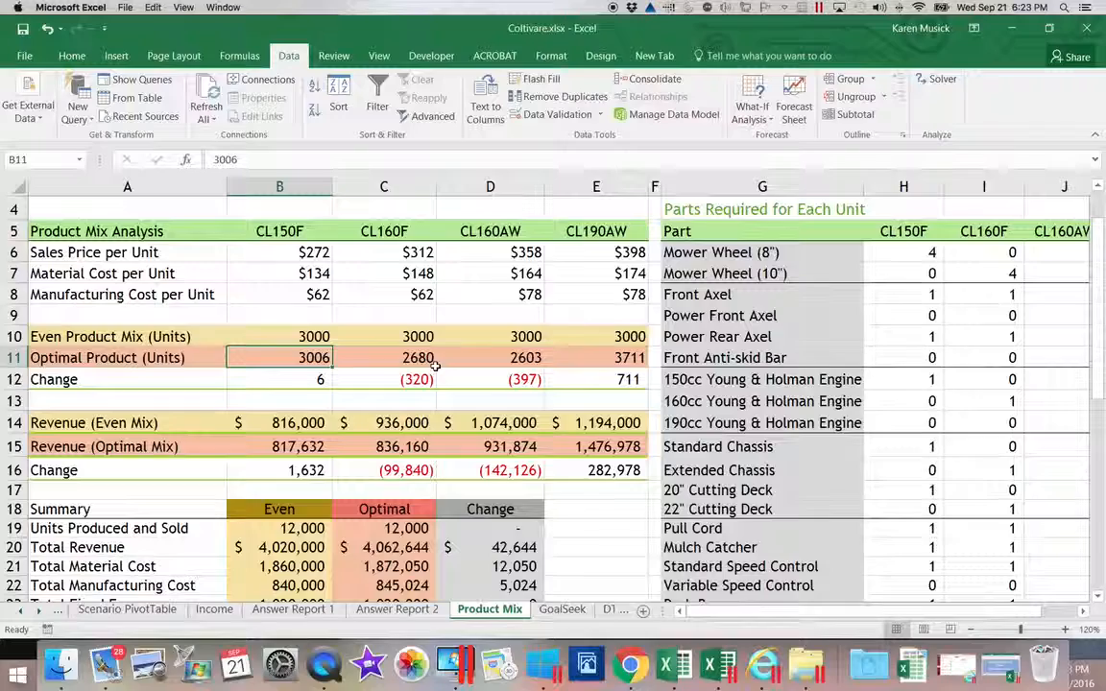
{"action": "type", "text": "3000"}
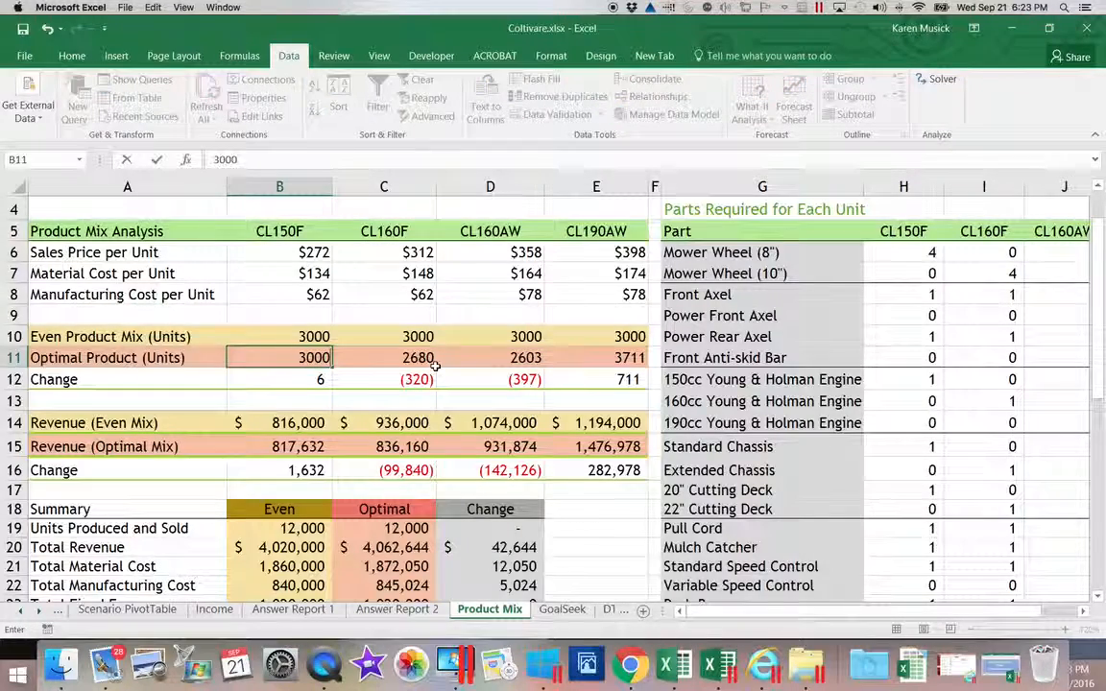
{"action": "key", "text": "Tab"}
{"action": "type", "text": "3000"}
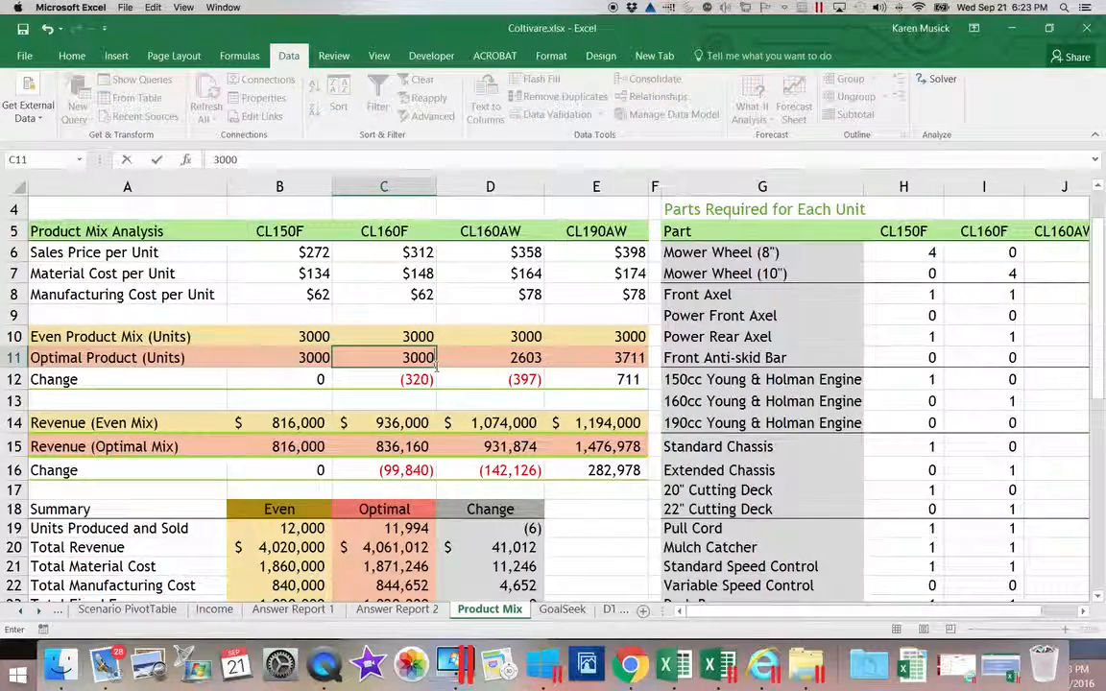
{"action": "key", "text": "Tab"}
{"action": "type", "text": "3000"}
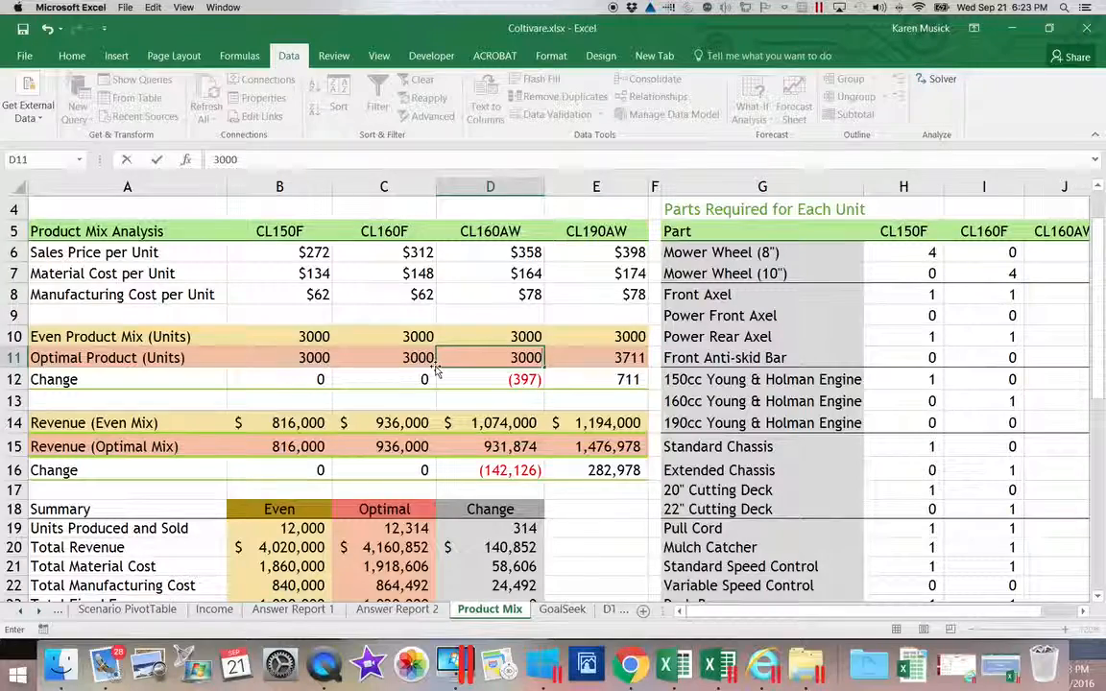
{"action": "key", "text": "Tab"}
{"action": "type", "text": "3000"}
{"action": "key", "text": "Tab"}
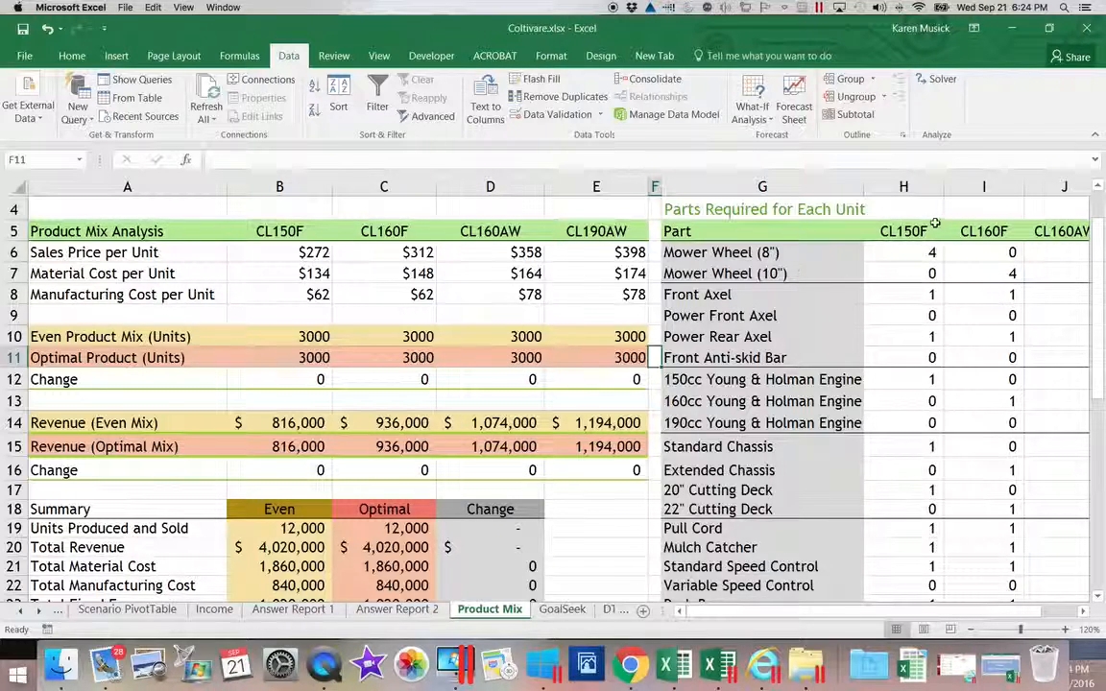
Set up Solver to minimize the optimal Total Material Cost in C21, keeping the existing variable cells and constraints.
{"action": "left_click", "coordinate": [936, 81]}
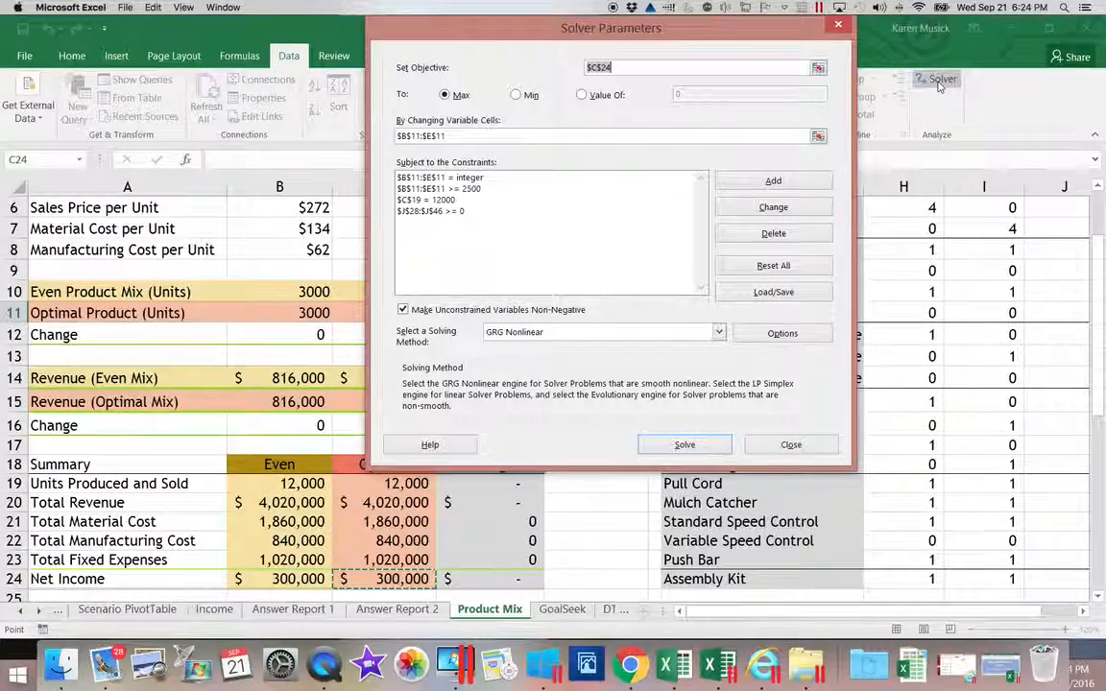
{"action": "left_click_drag", "start_coordinate": [540, 28], "coordinate": [729, 56]}
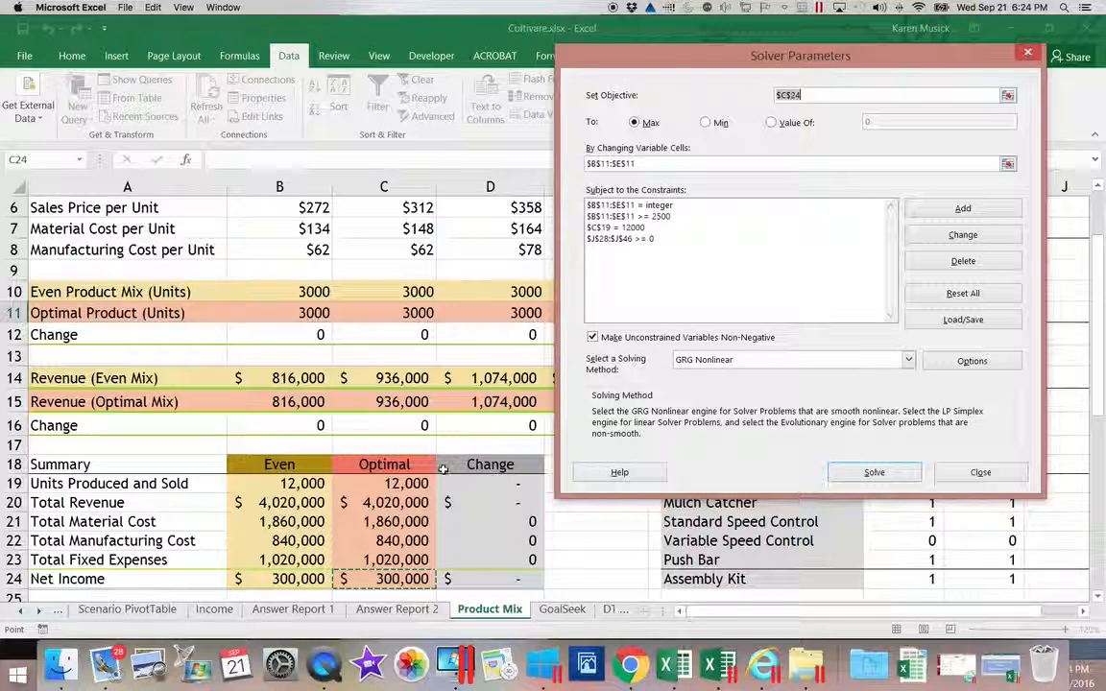
{"action": "left_click", "coordinate": [403, 521]}
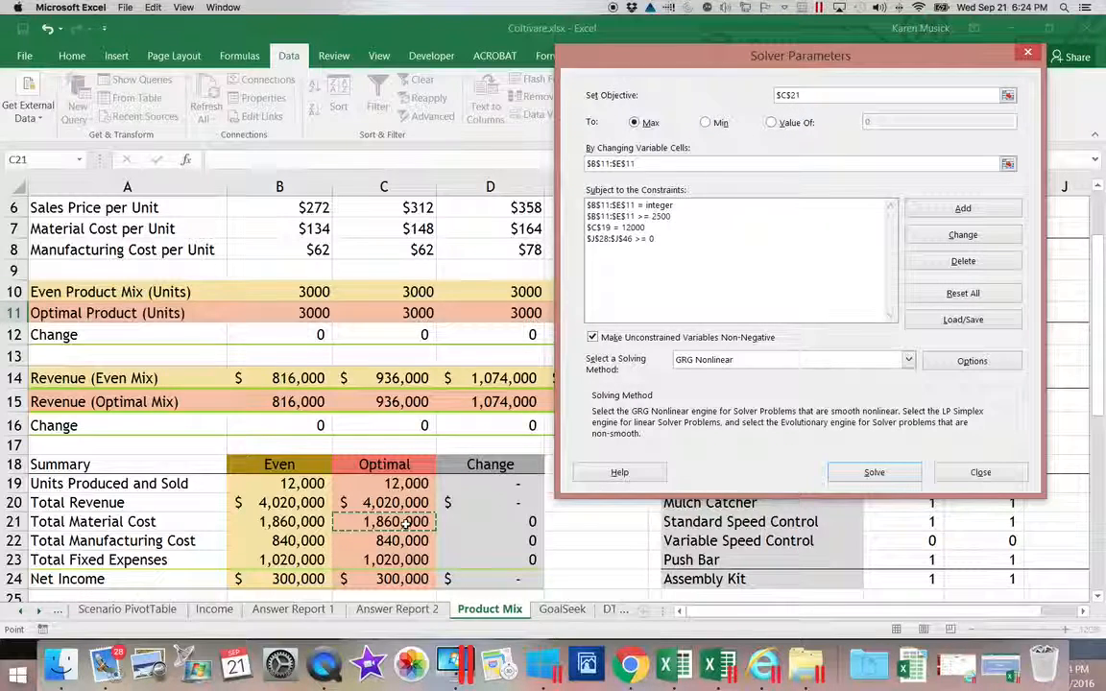
{"action": "left_click", "coordinate": [707, 123]}
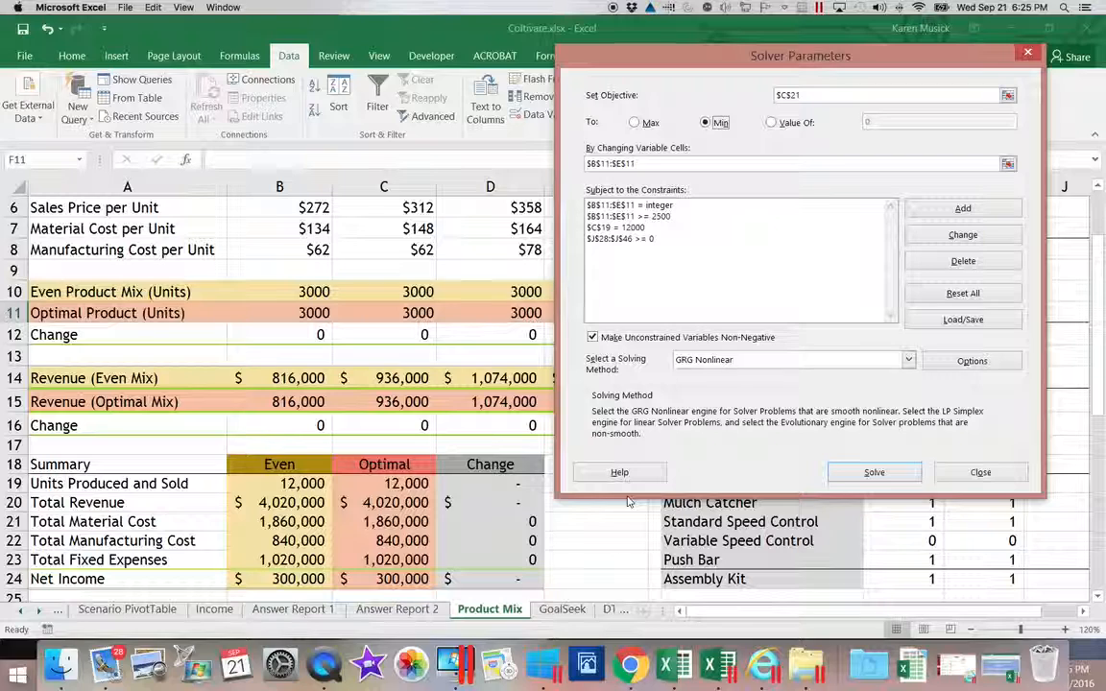
Solve the minimum material cost model, keeping the Solver solution and generating an Answer report.
{"action": "left_click", "coordinate": [873, 474]}
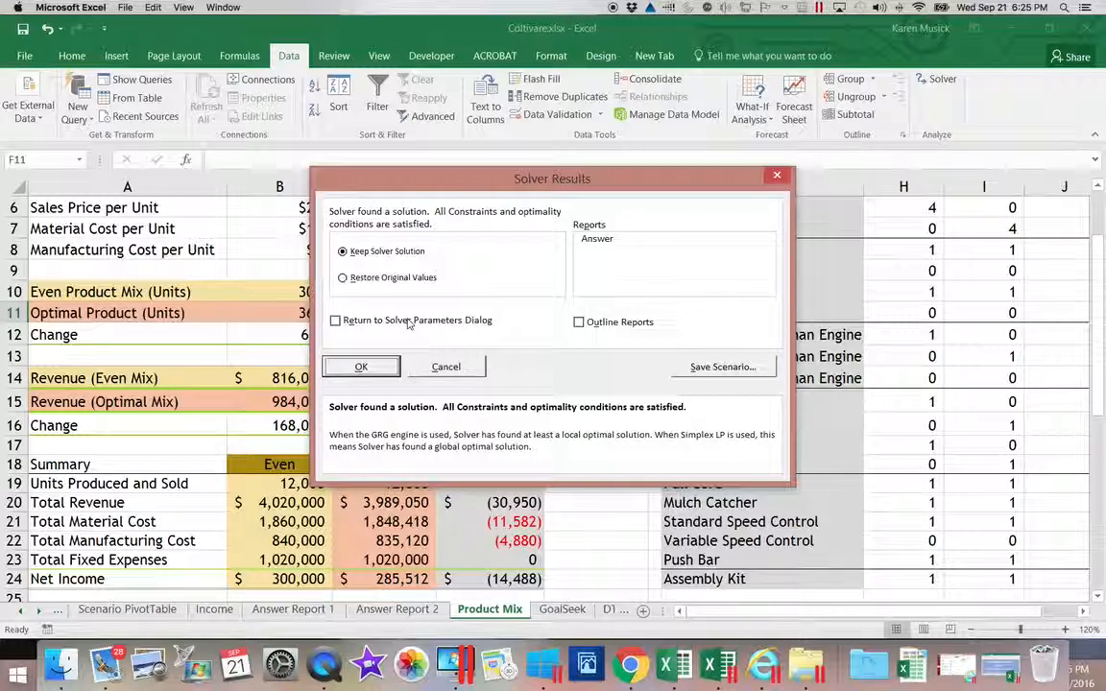
{"action": "left_click", "coordinate": [606, 238]}
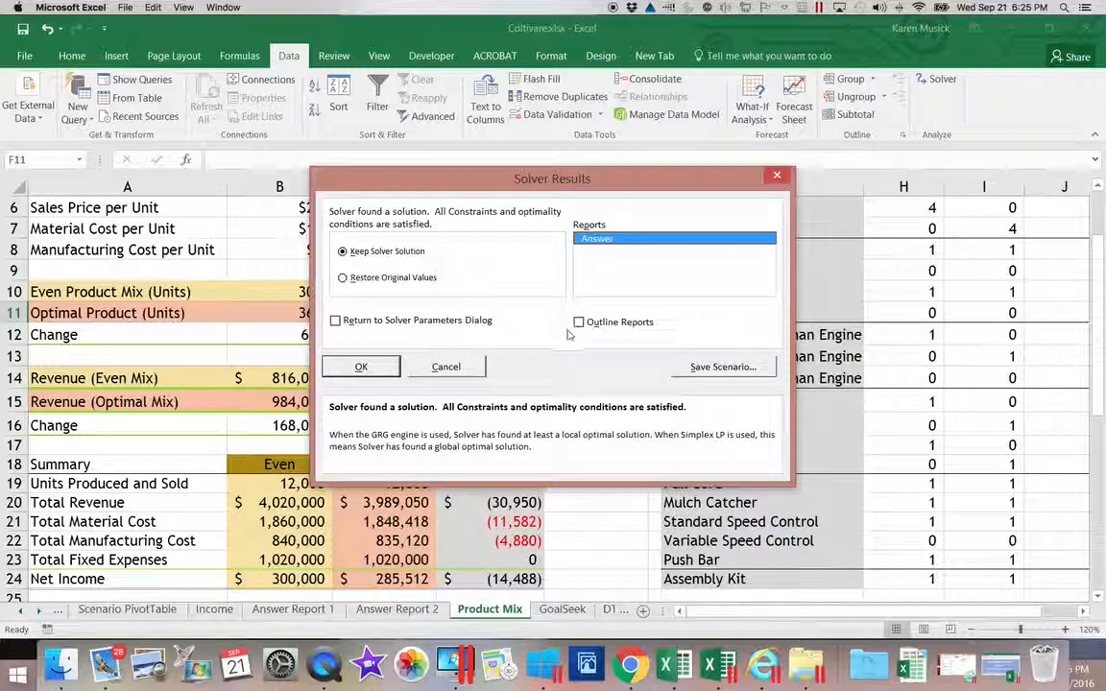
{"action": "left_click", "coordinate": [362, 367]}
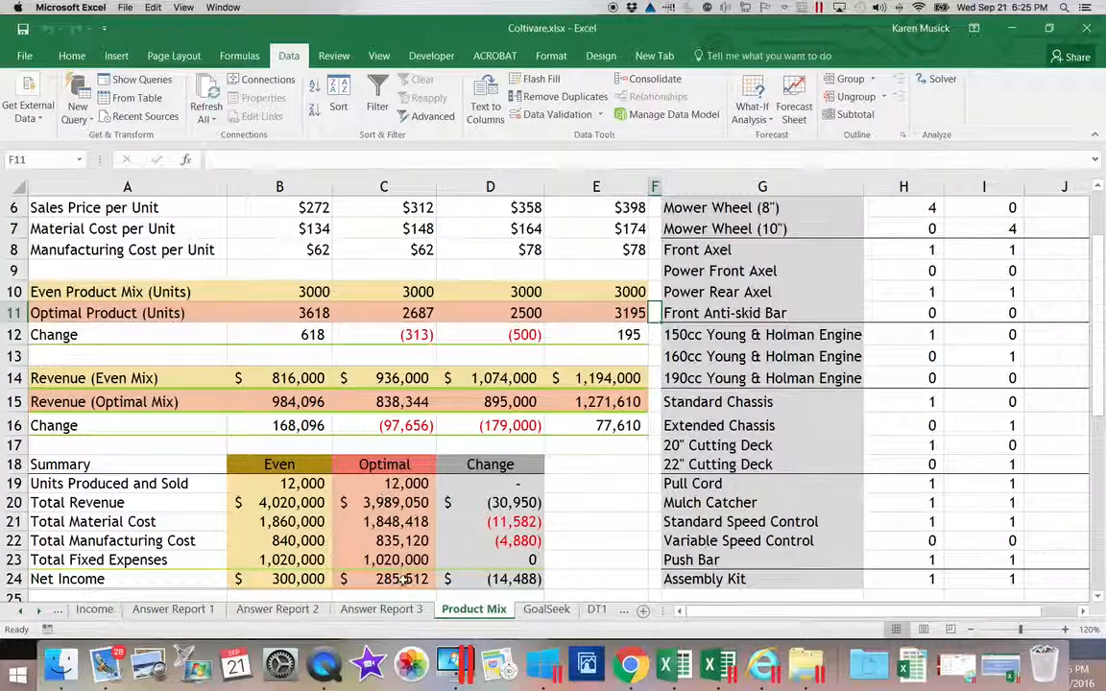
Review the objective, variable cells and constraints in Answer Report 3, and return to the Product Mix sheet.
{"action": "left_click", "coordinate": [384, 610]}
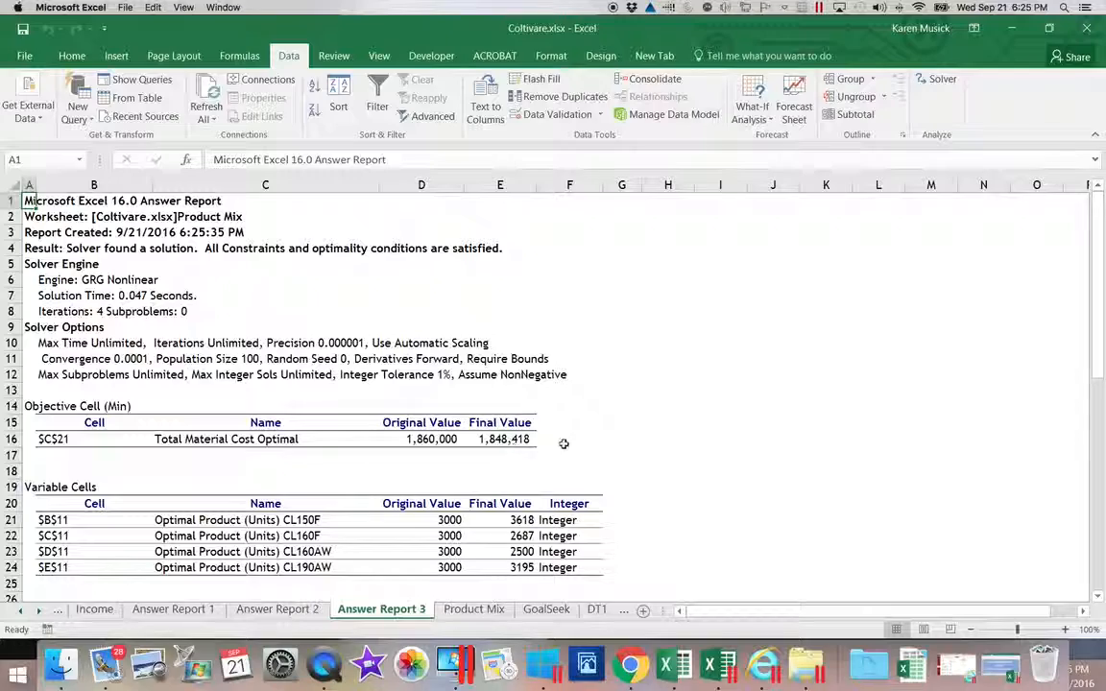
{"action": "left_click_drag", "start_coordinate": [1097, 400], "coordinate": [1096, 459]}
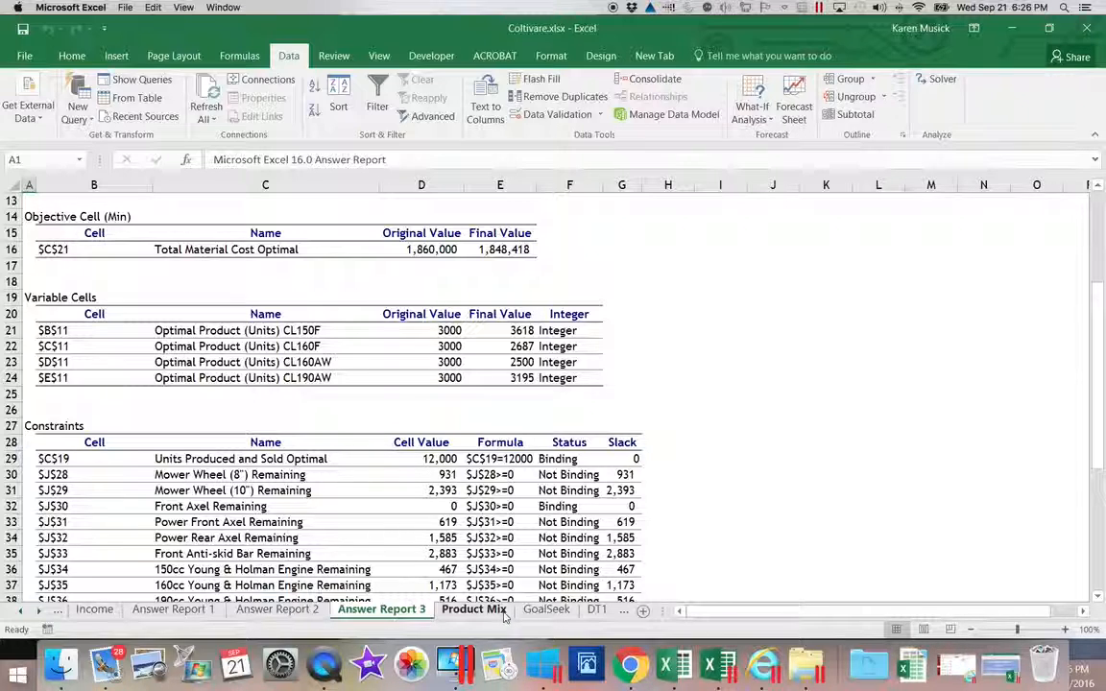
{"action": "left_click", "coordinate": [474, 611]}
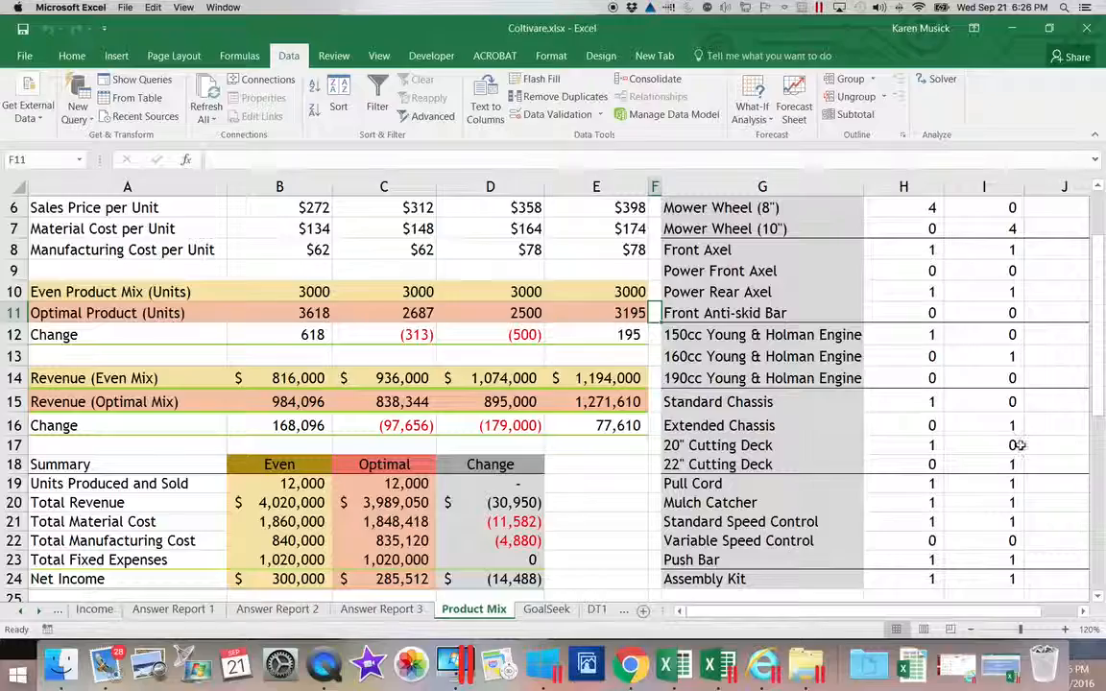
Enter the label "Minimum Material Cost Model" in cell A36 of the Product Mix sheet.
{"action": "left_click_drag", "start_coordinate": [1093, 375], "coordinate": [1091, 476]}
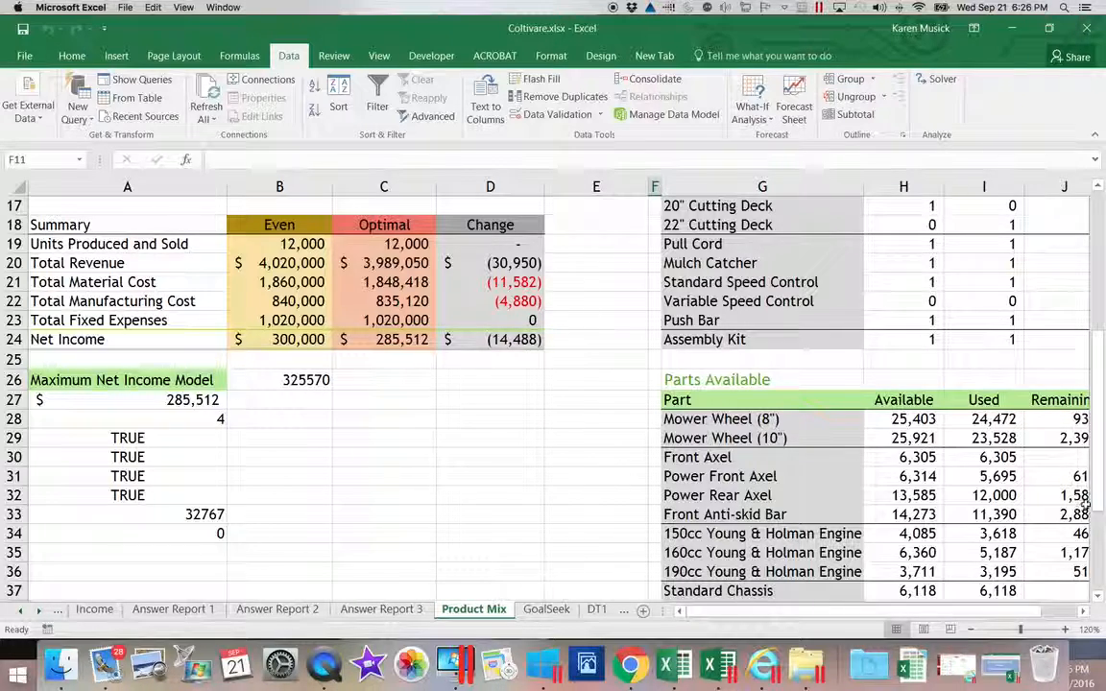
{"action": "left_click_drag", "start_coordinate": [1098, 501], "coordinate": [1098, 525]}
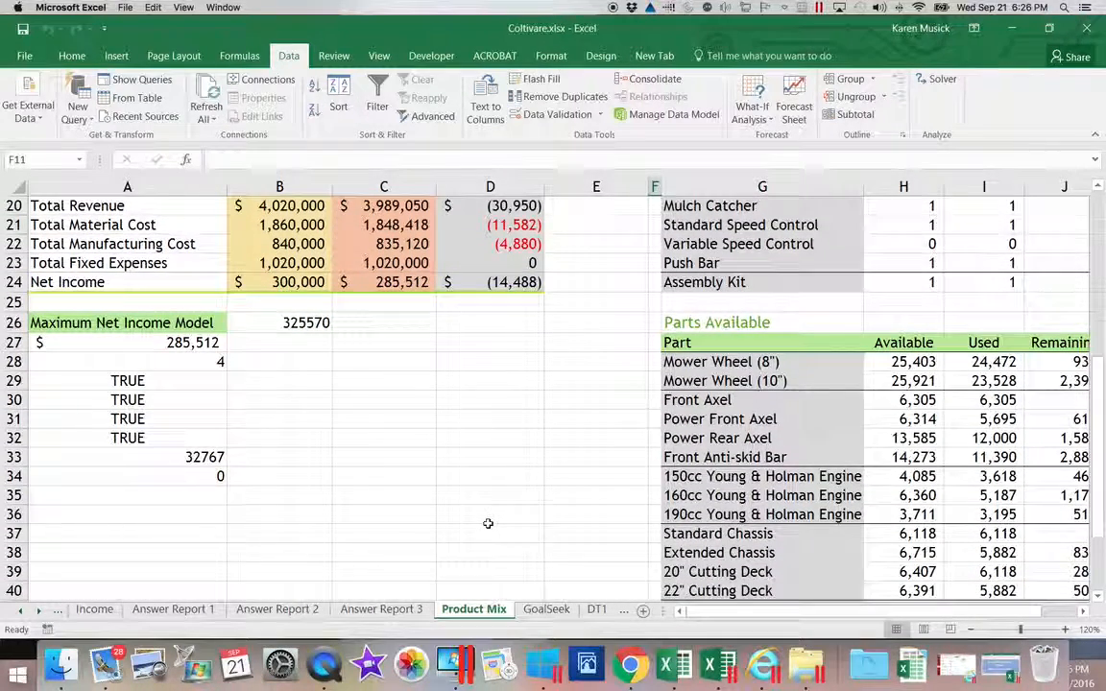
{"action": "left_click", "coordinate": [116, 510]}
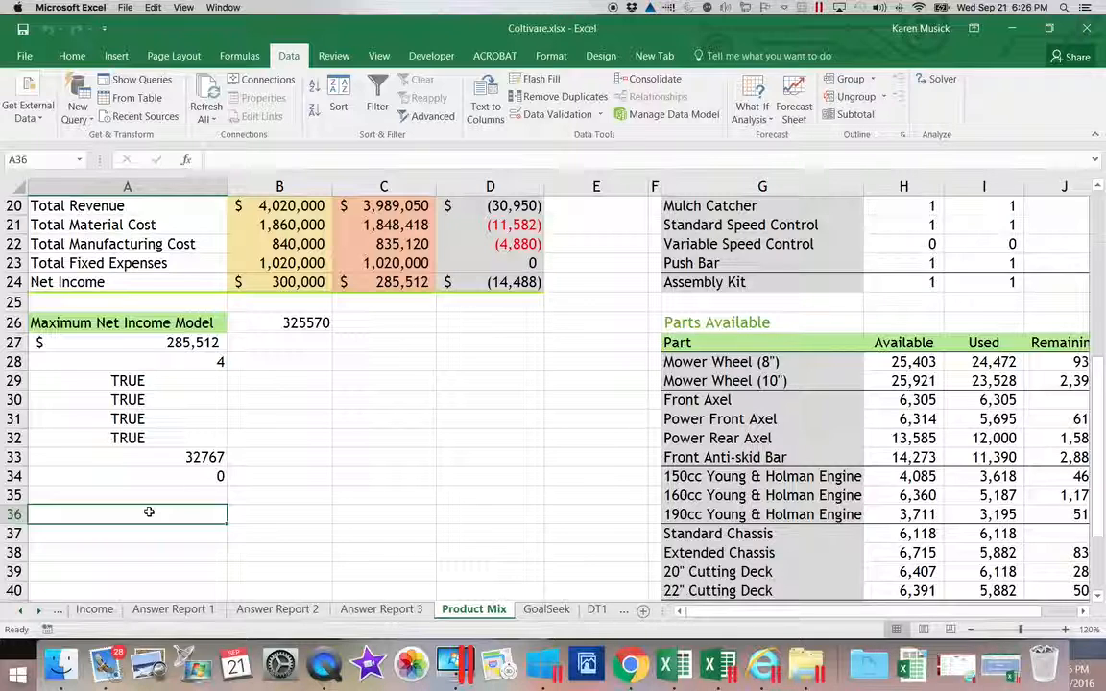
{"action": "type", "text": "Minimum Material"}
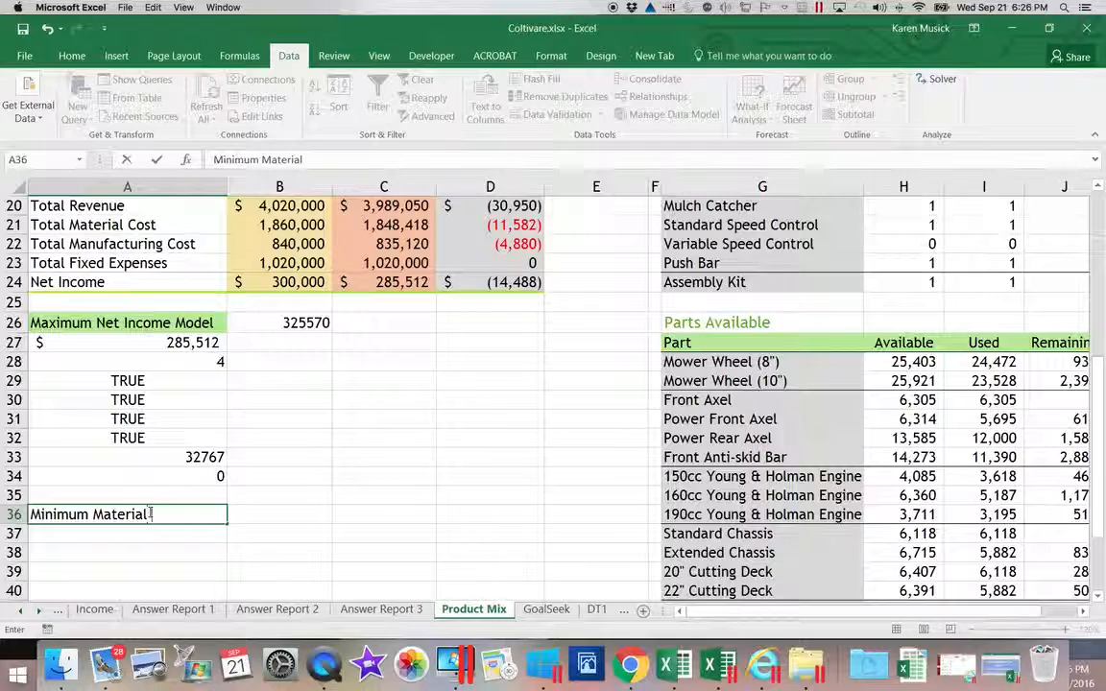
{"action": "type", "text": " Cost Model"}
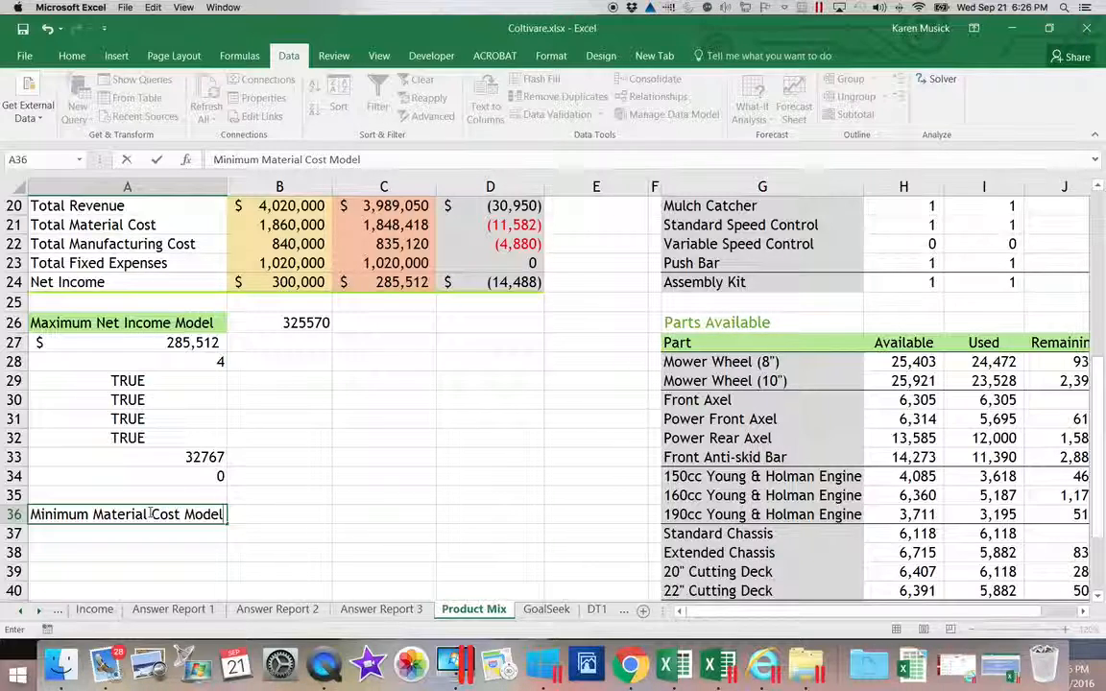
Record the optimal net income as the fixed value 285512 in B36, beside the Minimum Material Cost Model label.
{"action": "scroll", "coordinate": [153, 509], "scroll_direction": "right", "scroll_amount": 10}
{"action": "scroll", "coordinate": [154, 509], "scroll_direction": "up", "scroll_amount": 3}
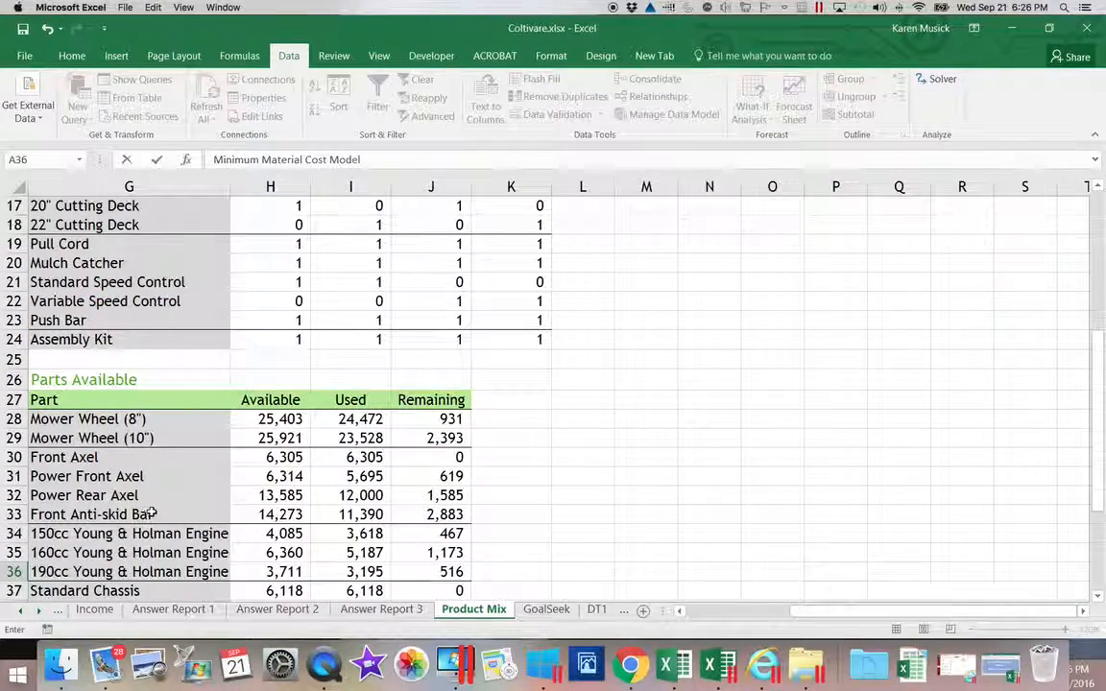
{"action": "left_click_drag", "start_coordinate": [878, 607], "coordinate": [754, 611]}
{"action": "left_click", "coordinate": [285, 568]}
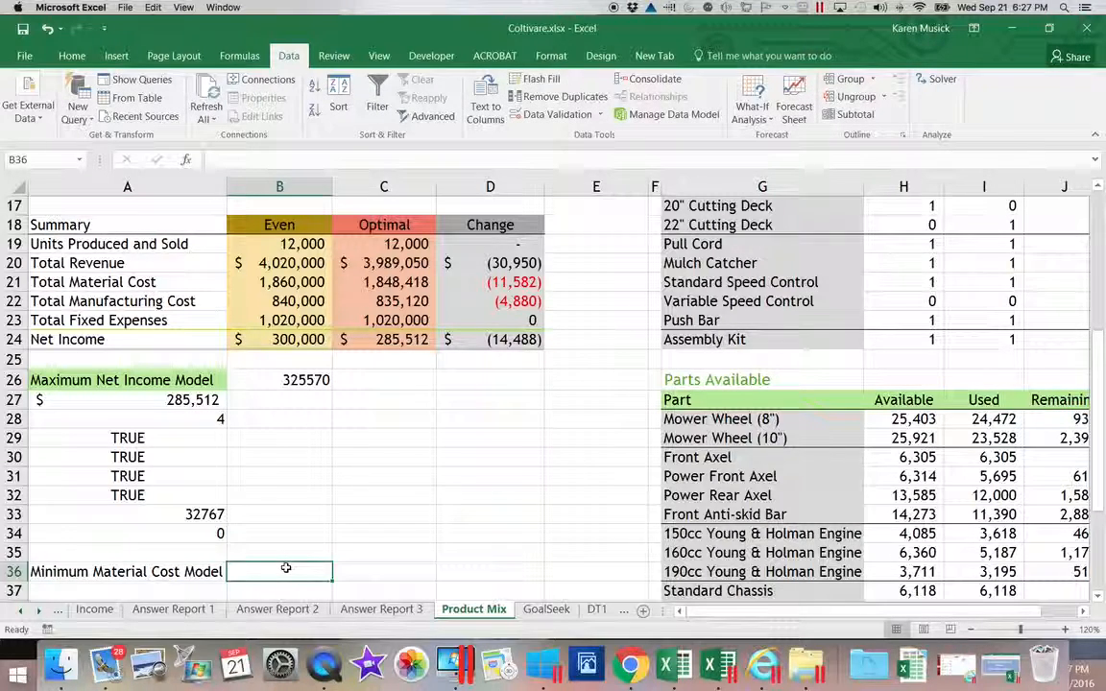
{"action": "type", "text": "285512"}
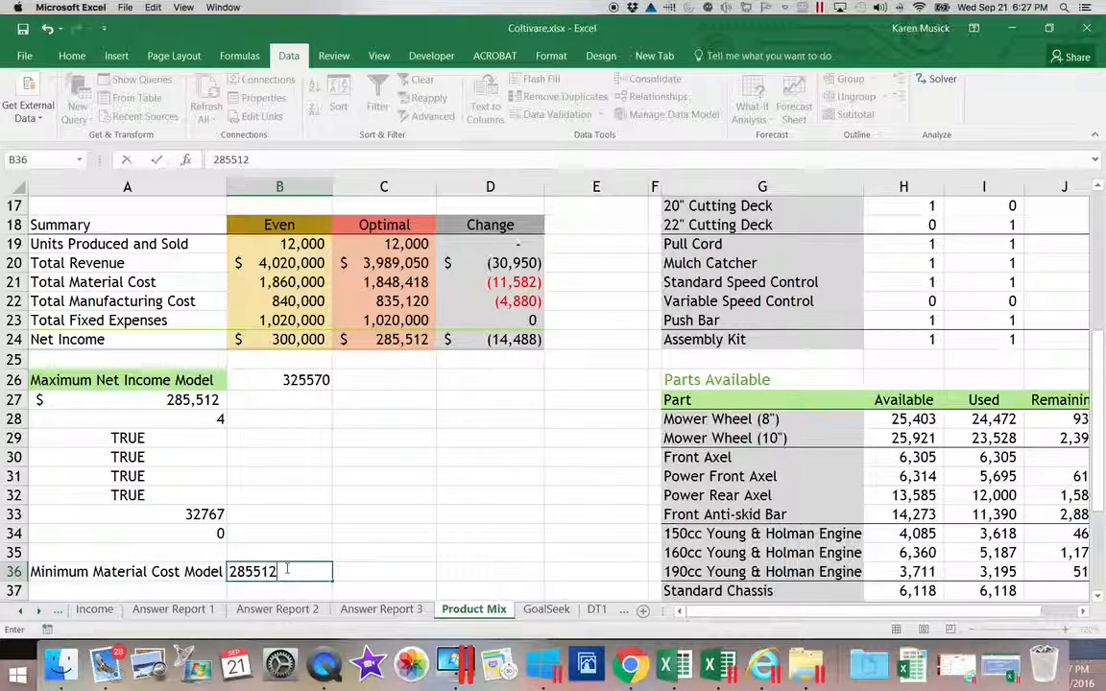
{"action": "key", "text": "Return"}
Apply the 40% - Accent2 cell style to the Minimum Material Cost Model label in A36.
{"action": "scroll", "coordinate": [246, 544], "scroll_direction": "down", "scroll_amount": 3}
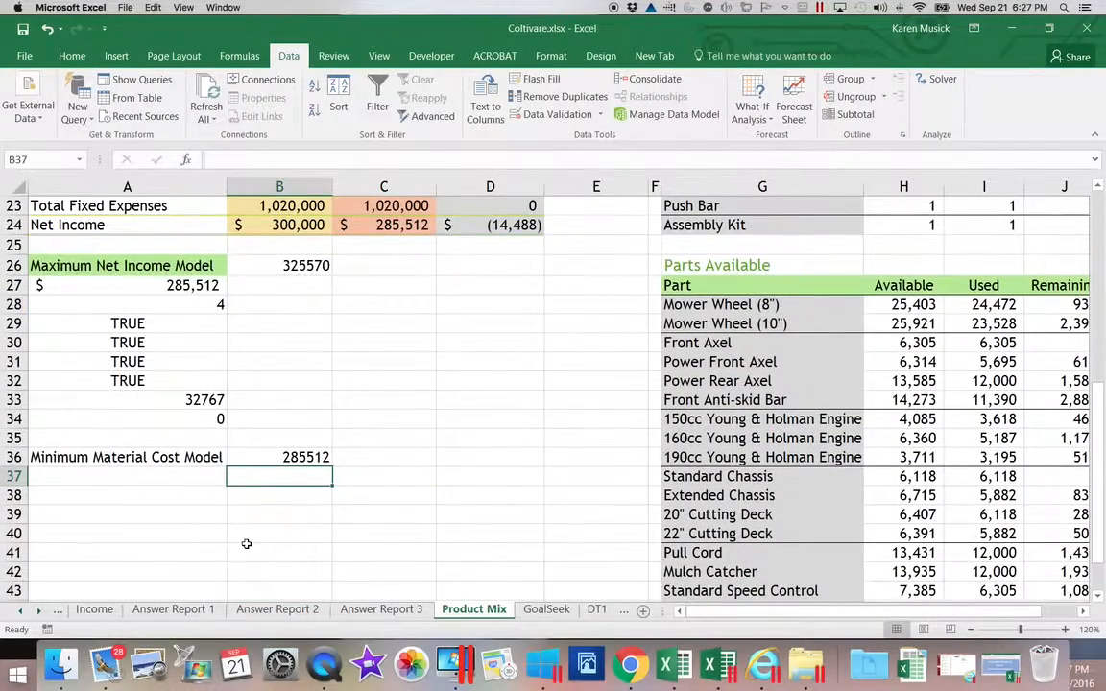
{"action": "left_click", "coordinate": [189, 456]}
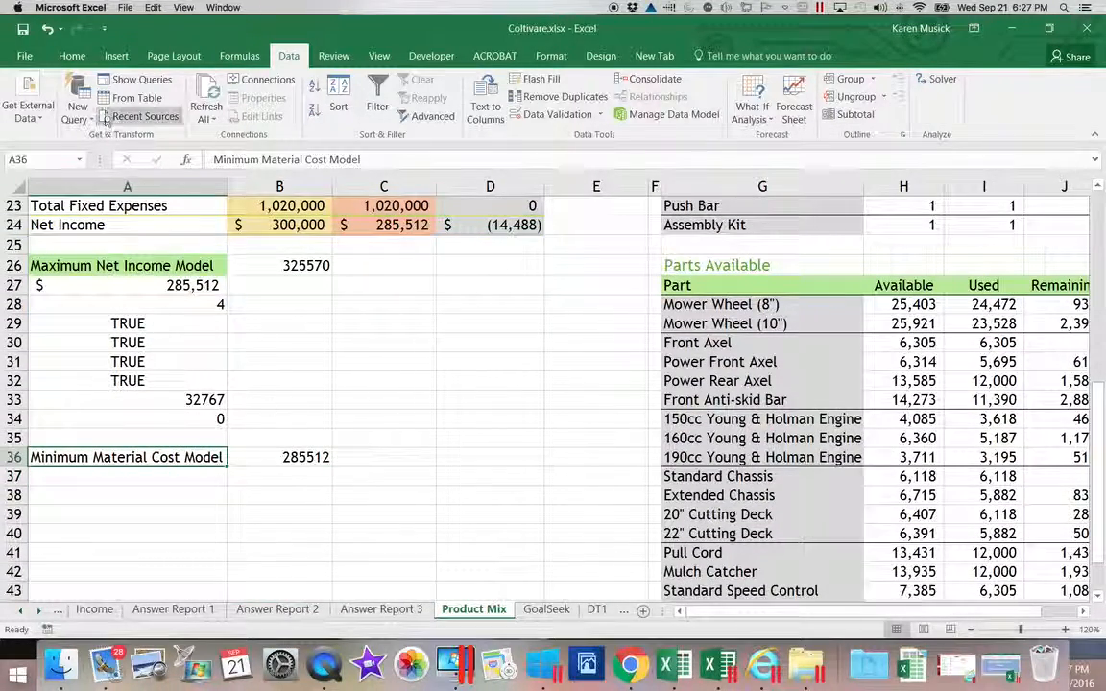
{"action": "left_click", "coordinate": [75, 58]}
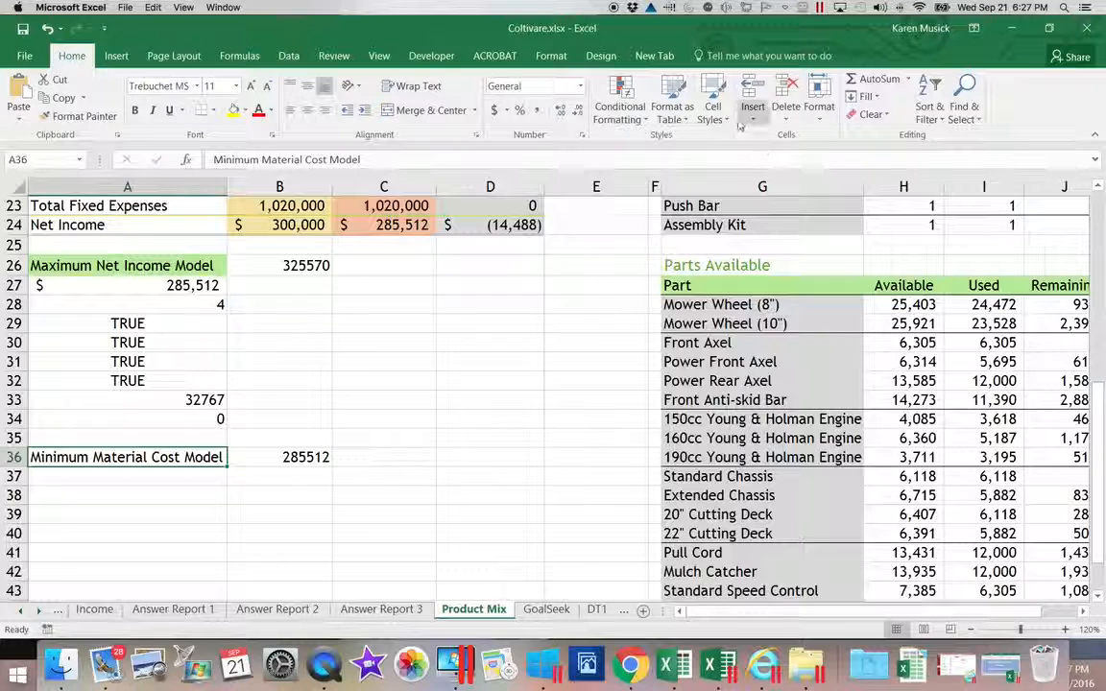
{"action": "left_click", "coordinate": [711, 107]}
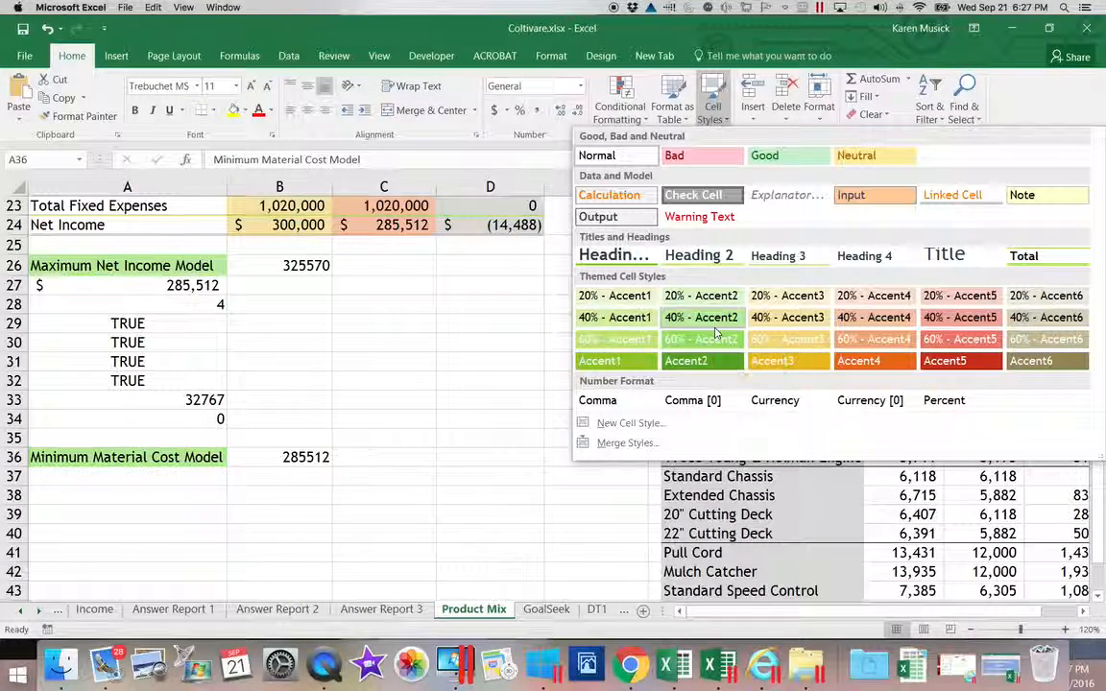
{"action": "left_click", "coordinate": [714, 322]}
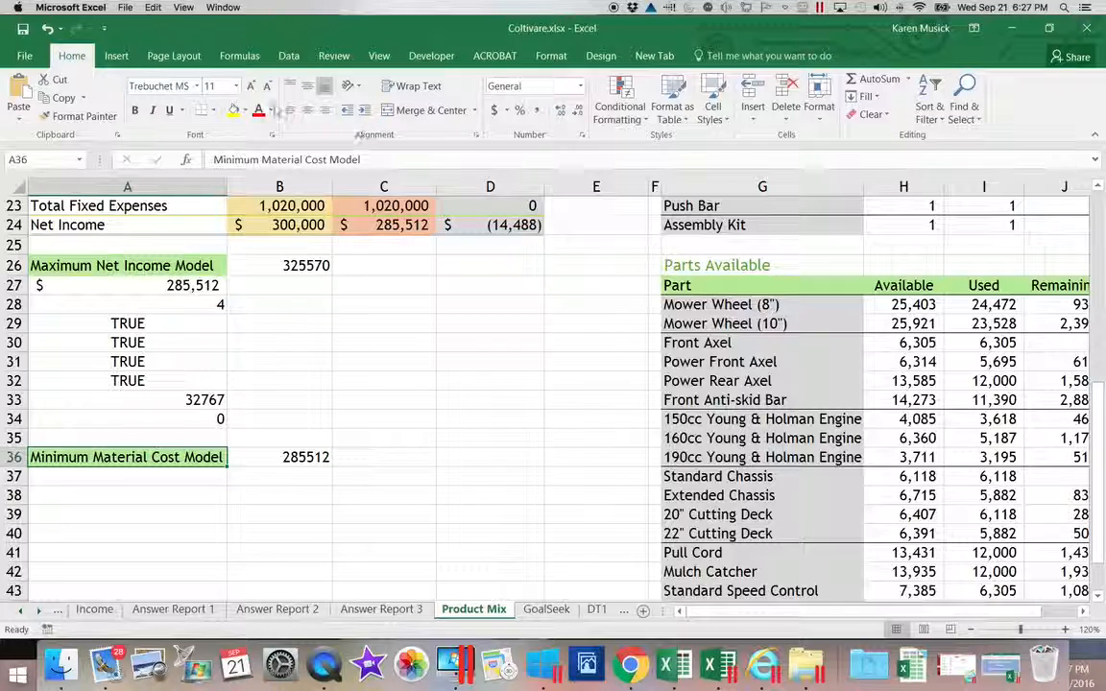
Save the current Solver model to the worksheet starting at cell A37.
{"action": "left_click", "coordinate": [290, 57]}
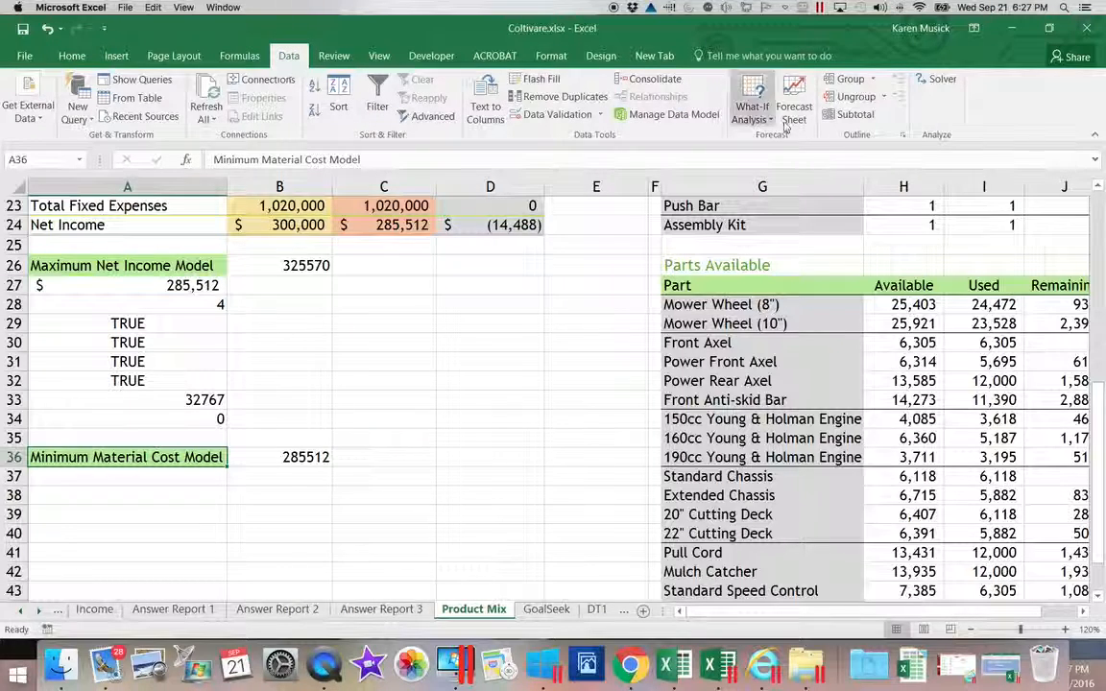
{"action": "left_click", "coordinate": [941, 80]}
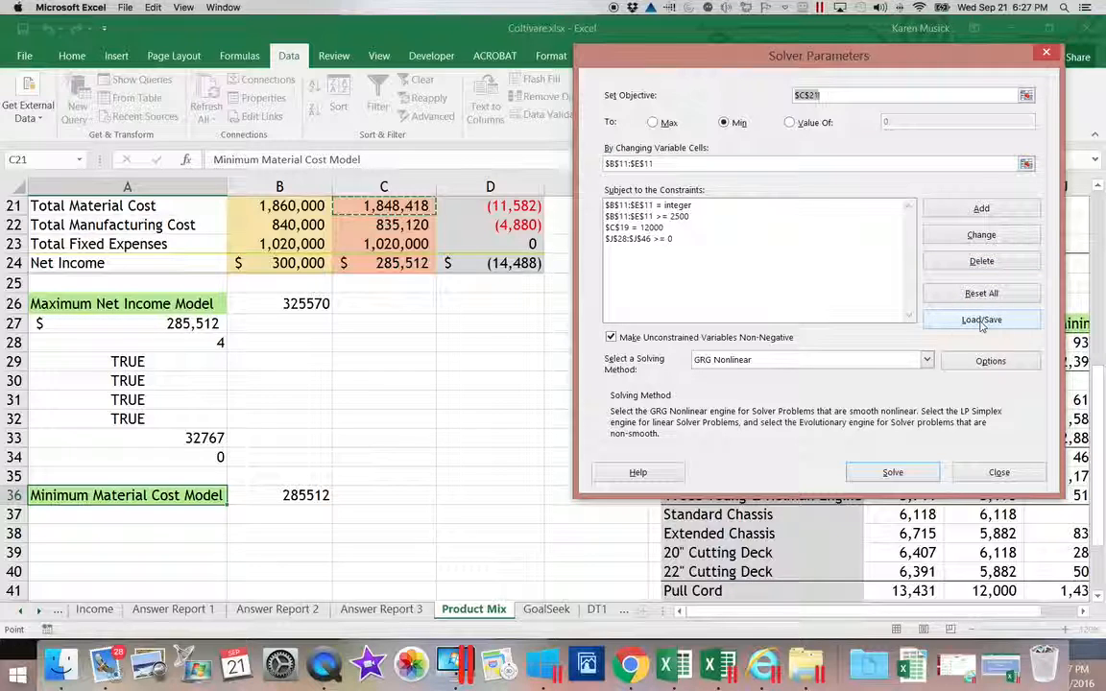
{"action": "left_click", "coordinate": [981, 320]}
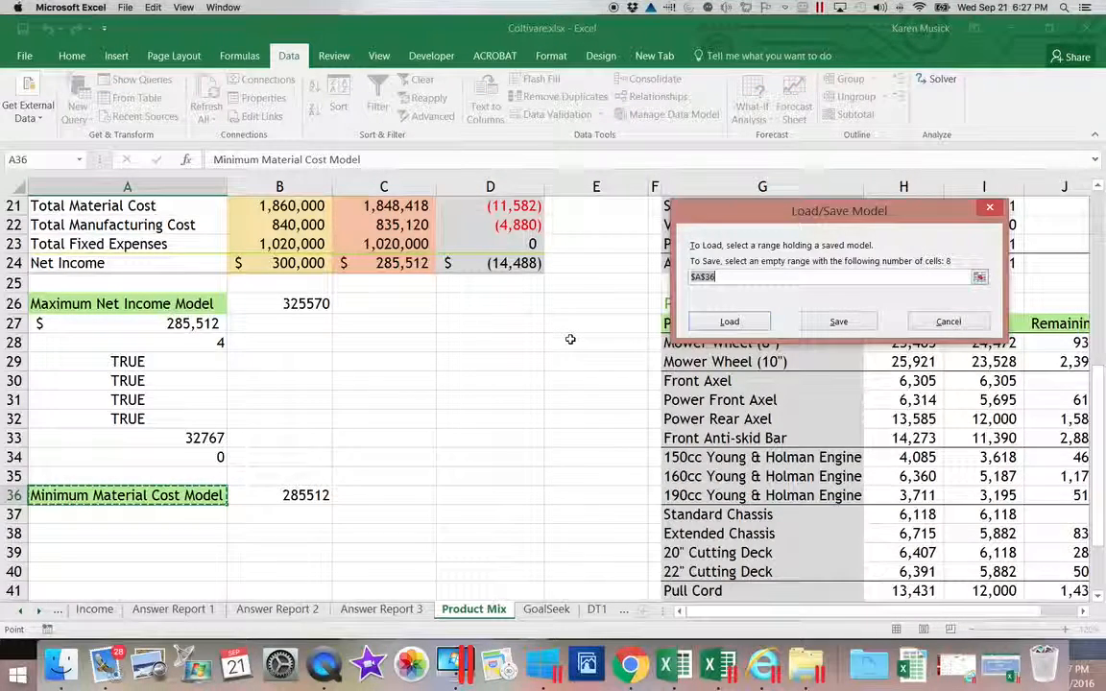
{"action": "left_click", "coordinate": [168, 518]}
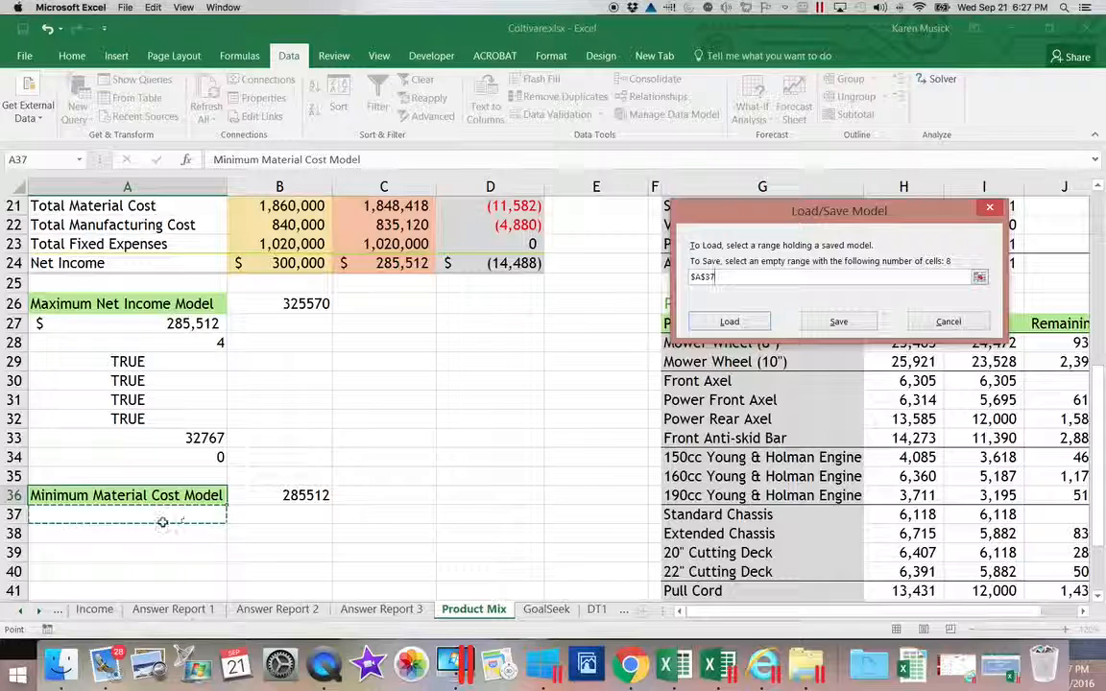
{"action": "left_click", "coordinate": [838, 322]}
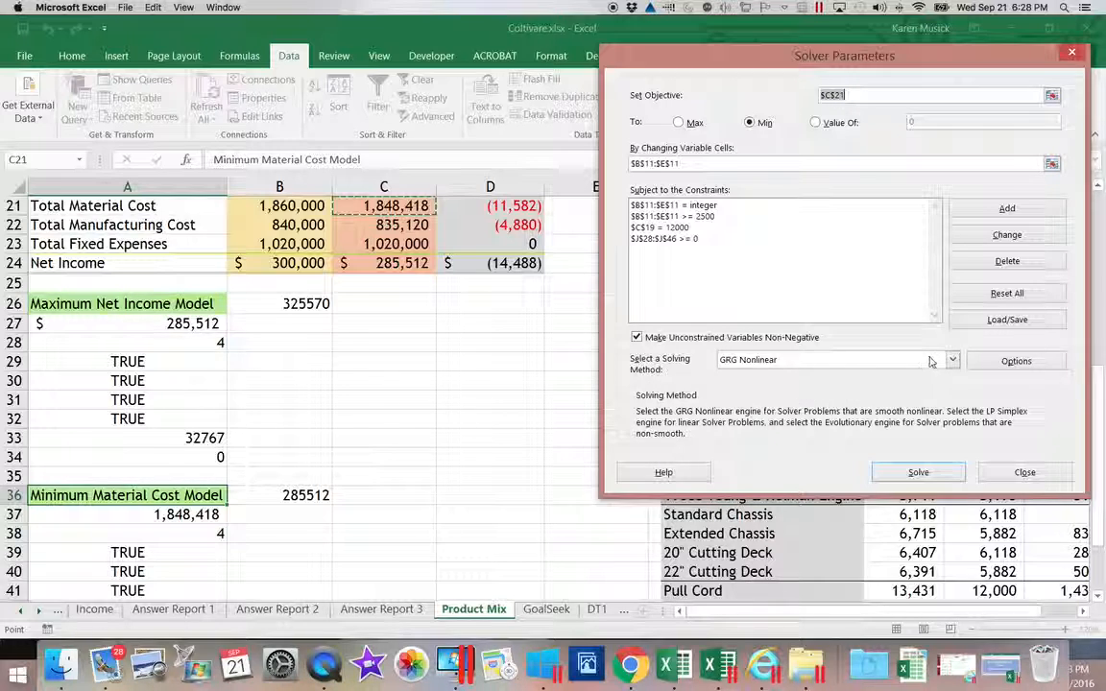
Load the saved Maximum Net Income Model from A27:A34 into Solver, replacing the current model.
{"action": "left_click", "coordinate": [1000, 322]}
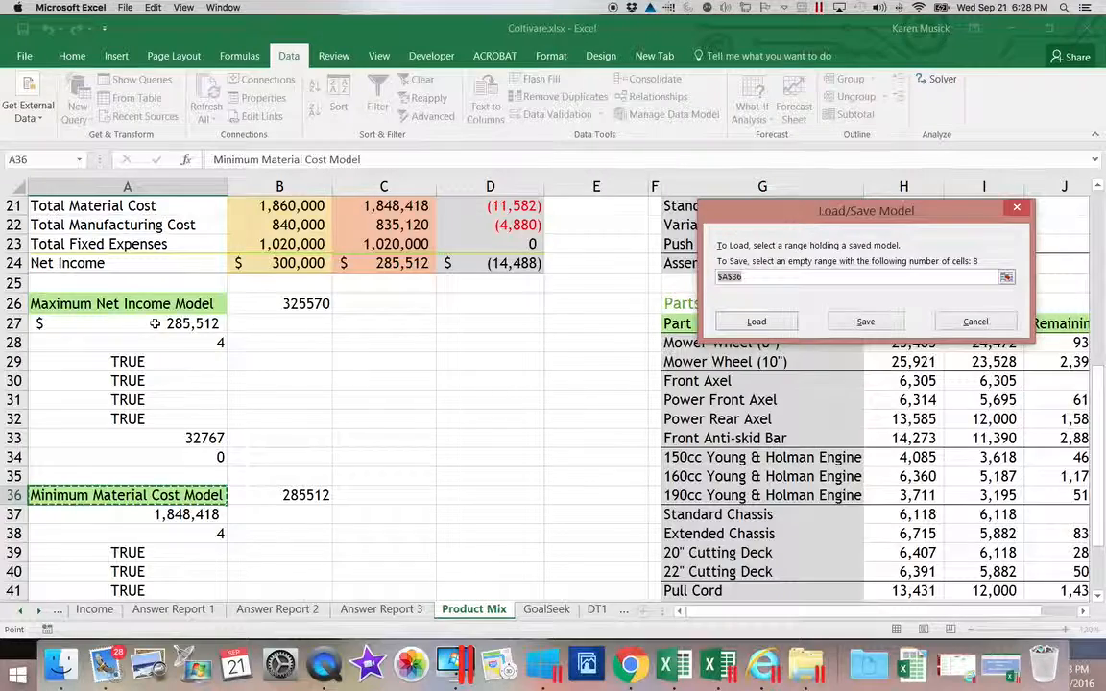
{"action": "left_click_drag", "start_coordinate": [153, 321], "coordinate": [144, 456]}
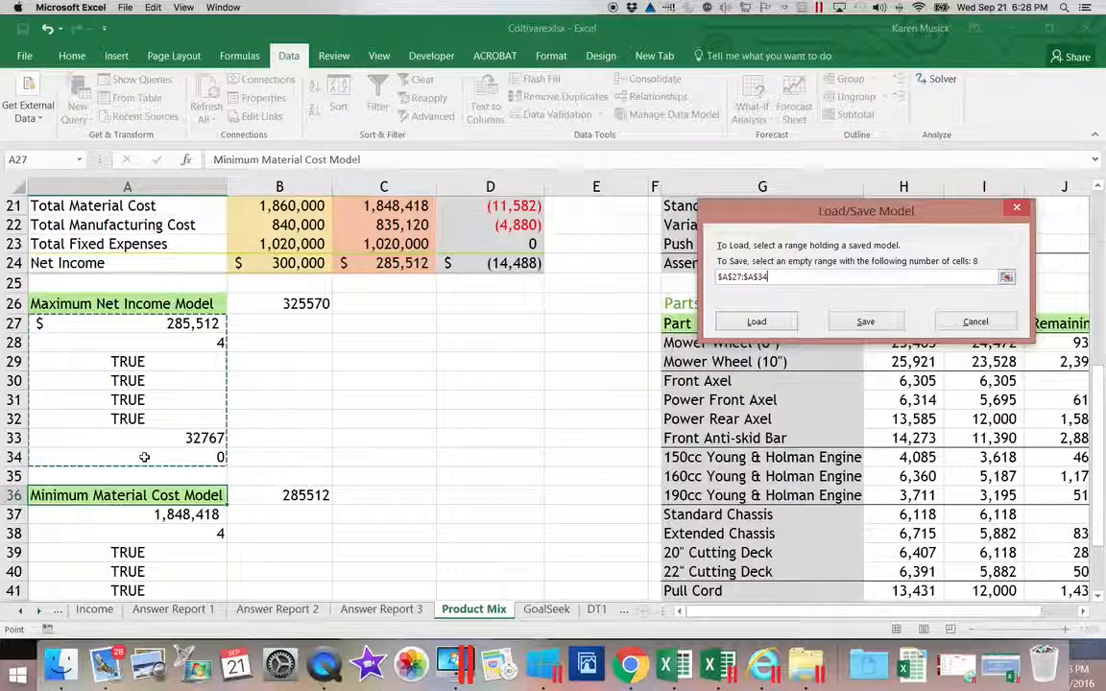
{"action": "left_click", "coordinate": [758, 322]}
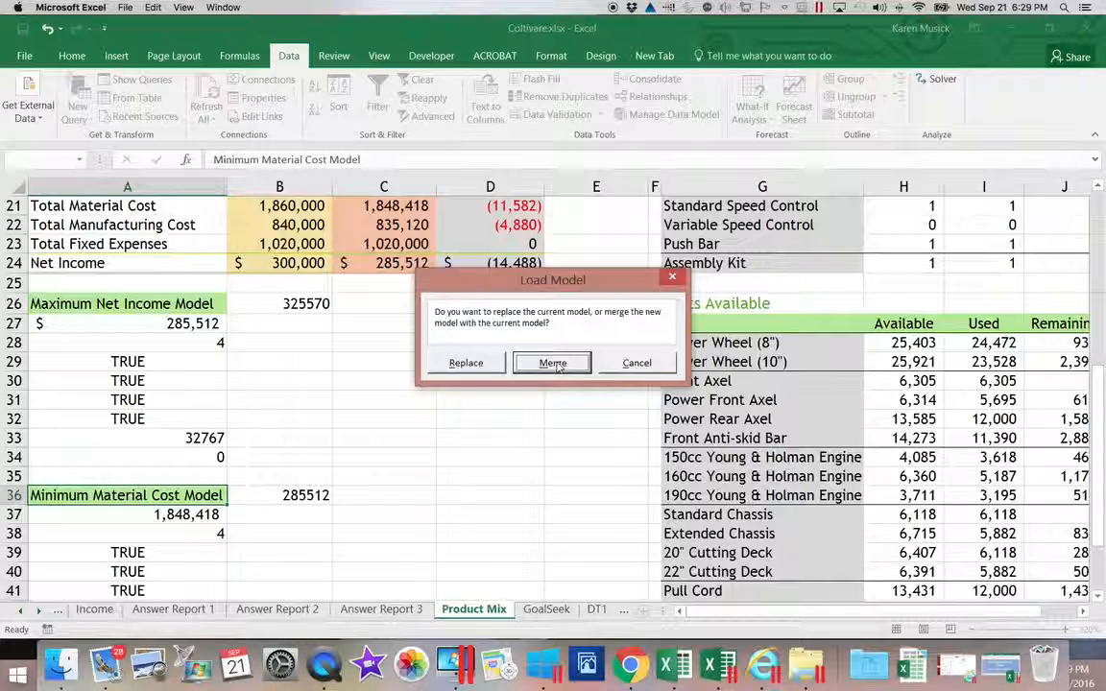
{"action": "left_click", "coordinate": [468, 364]}
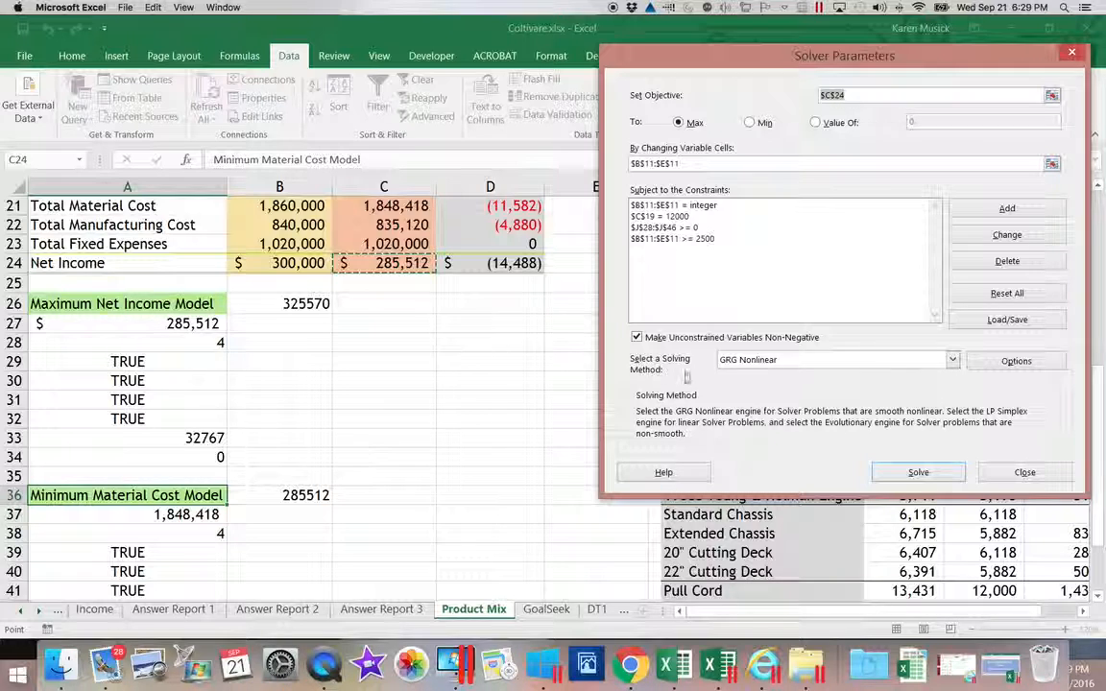
Solve the loaded model, keep the solution, generate an Answer report and review that report sheet.
{"action": "left_click", "coordinate": [919, 472]}
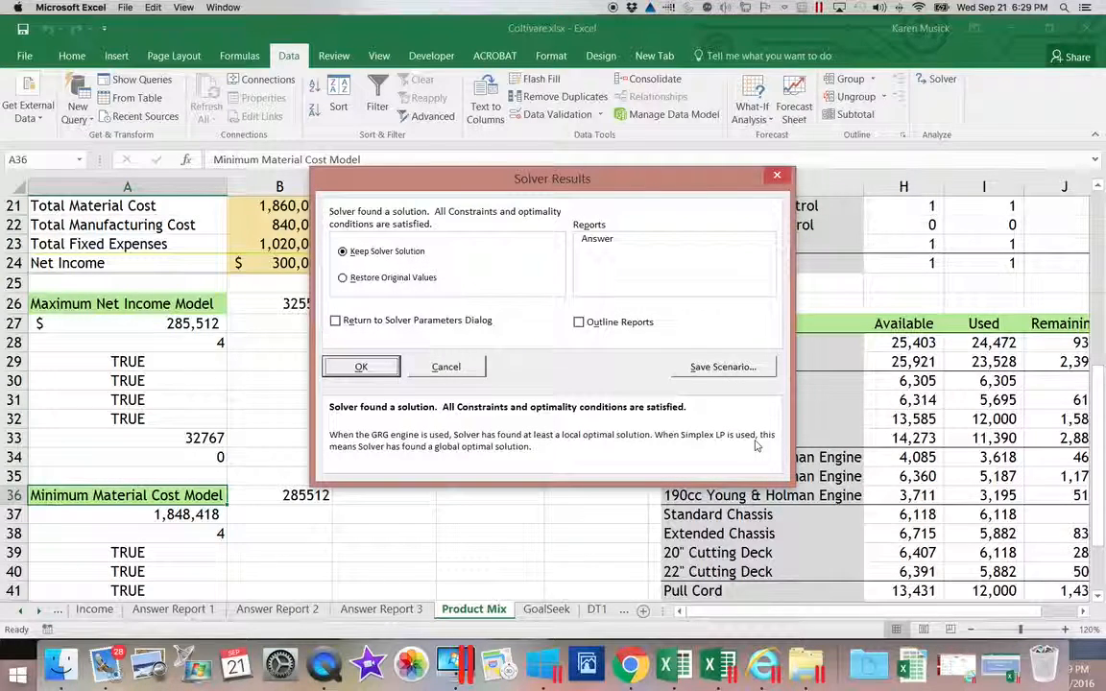
{"action": "left_click", "coordinate": [600, 239]}
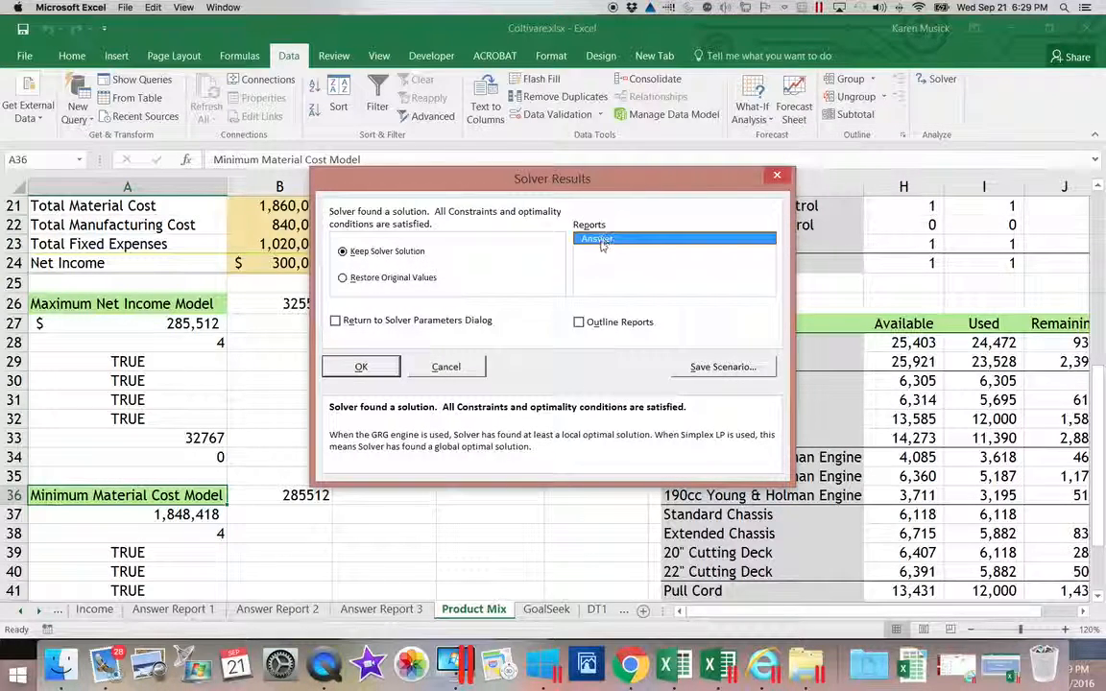
{"action": "left_click", "coordinate": [360, 369]}
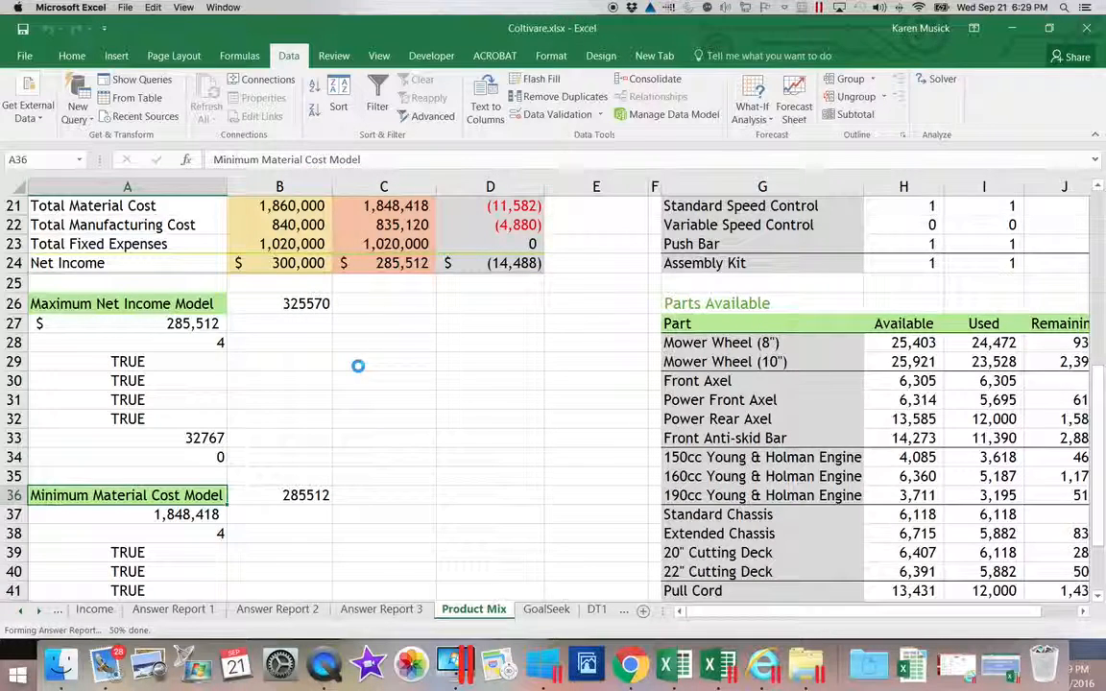
{"action": "left_click", "coordinate": [438, 610]}
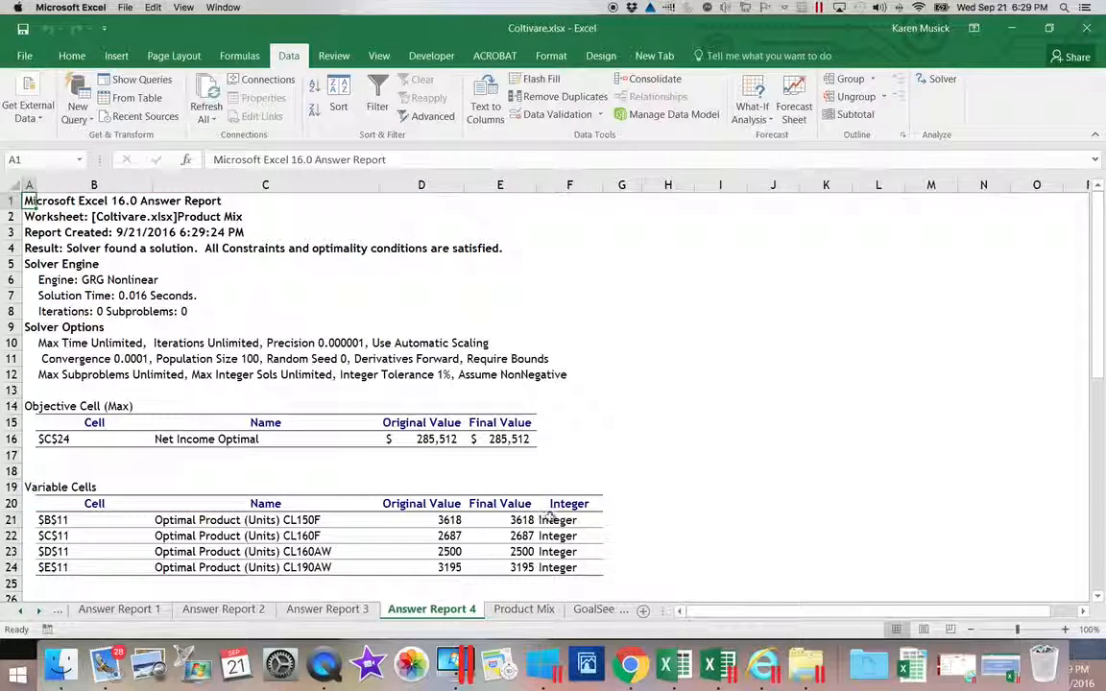
{"action": "left_click_drag", "start_coordinate": [1095, 299], "coordinate": [1092, 264]}
Reset the Optimal Product units in B11:E11 of the Product Mix sheet to 3000 for each product.
{"action": "left_click", "coordinate": [517, 614]}
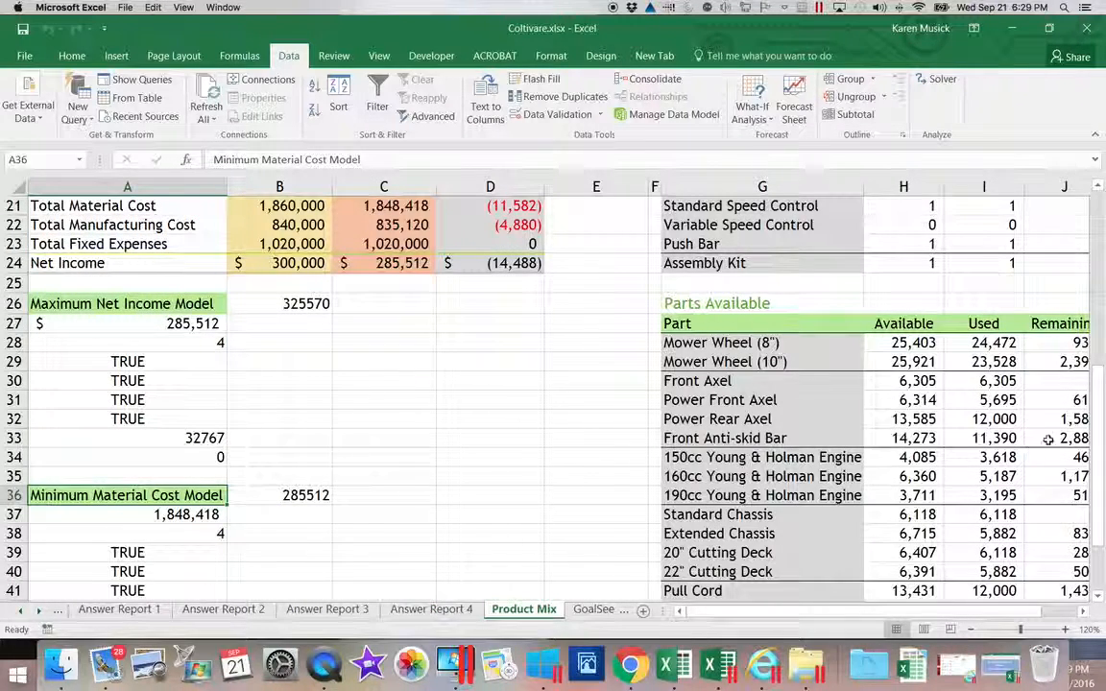
{"action": "left_click_drag", "start_coordinate": [1095, 480], "coordinate": [1084, 380]}
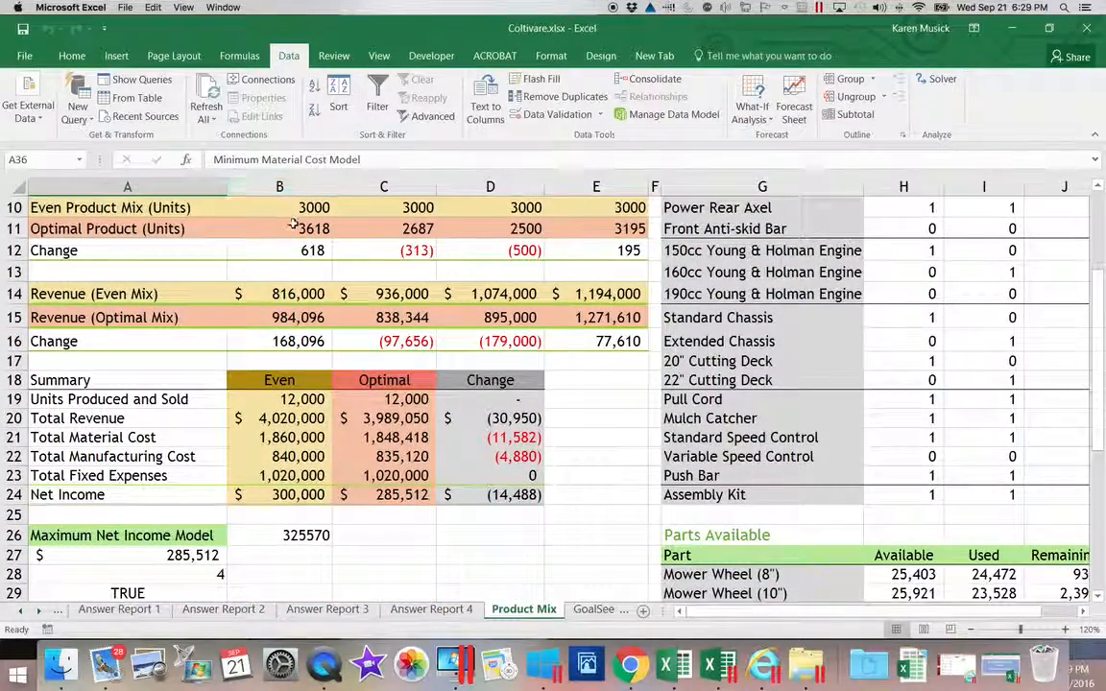
{"action": "left_click", "coordinate": [292, 224]}
{"action": "type", "text": "3000"}
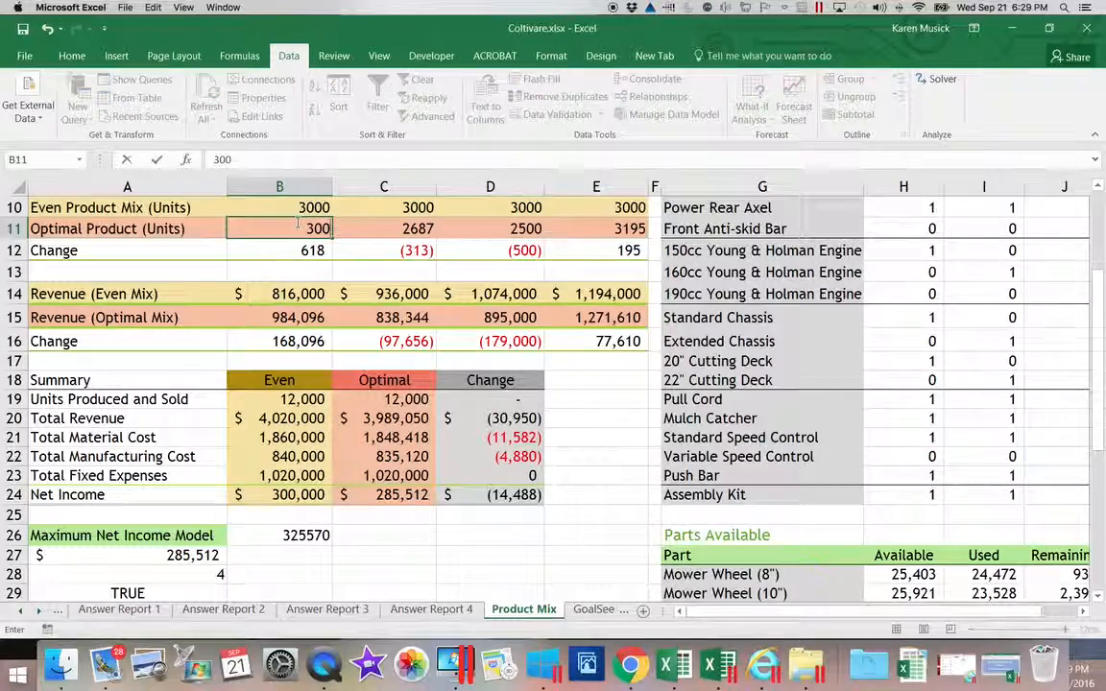
{"action": "key", "text": "Tab"}
{"action": "type", "text": "3000"}
{"action": "key", "text": "Tab"}
{"action": "type", "text": "3000"}
{"action": "key", "text": "Tab"}
{"action": "type", "text": "3000"}
{"action": "key", "text": "Tab"}
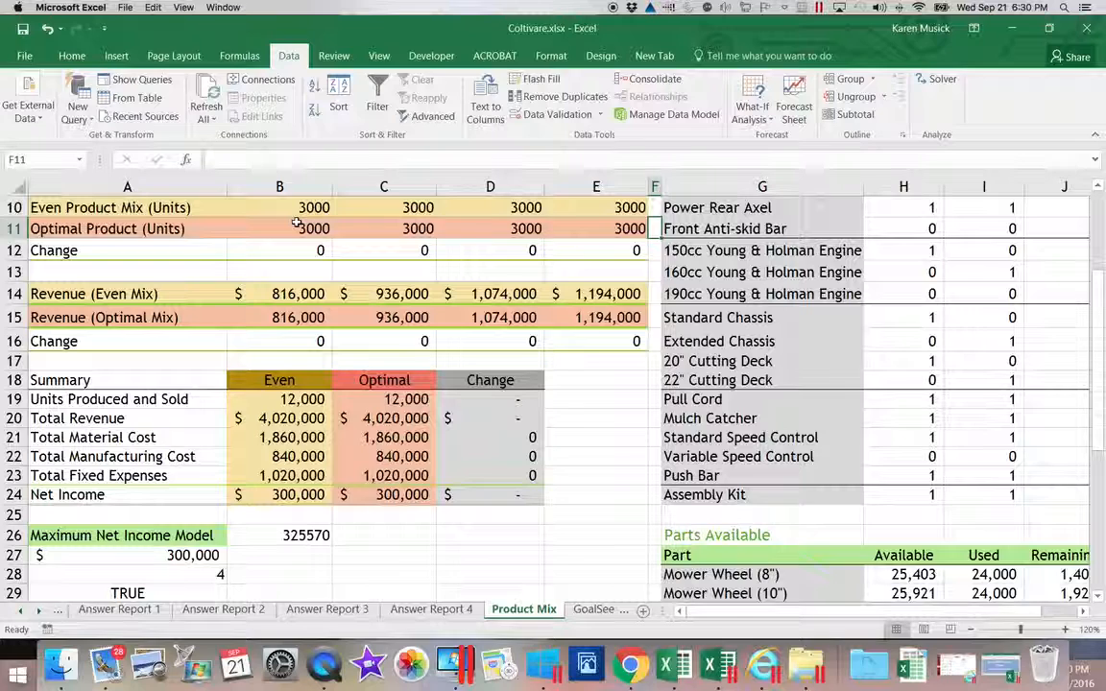
Solve the maximum net income model from the reset units, keeping the solution and generating an Answer report.
{"action": "left_click", "coordinate": [936, 80]}
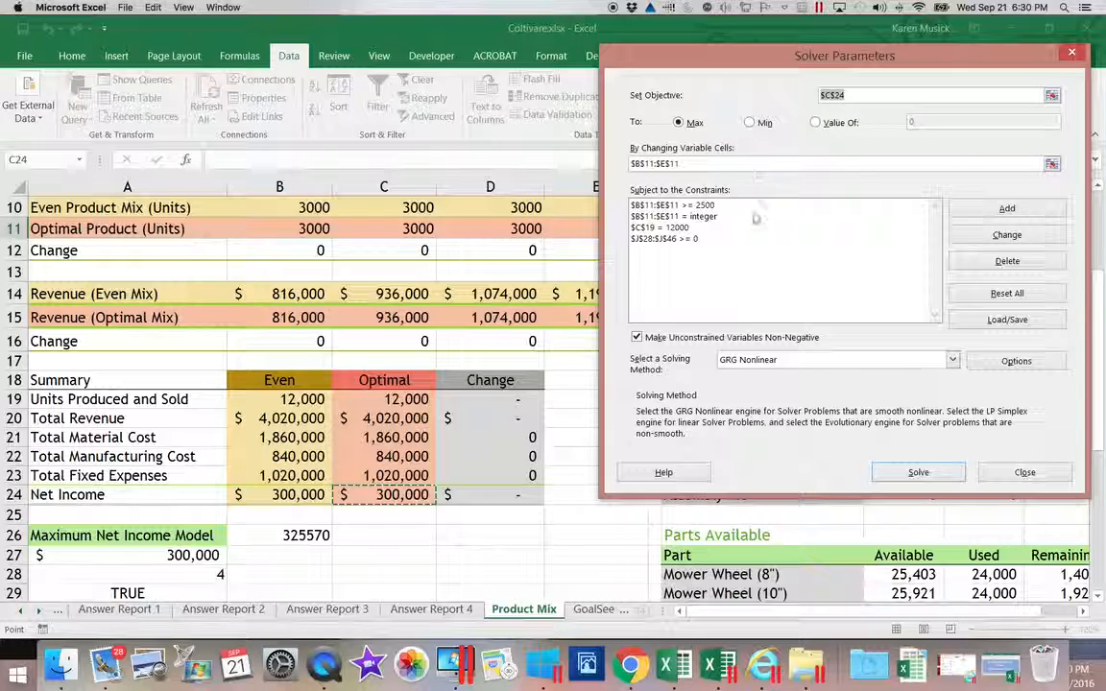
{"action": "left_click", "coordinate": [913, 471]}
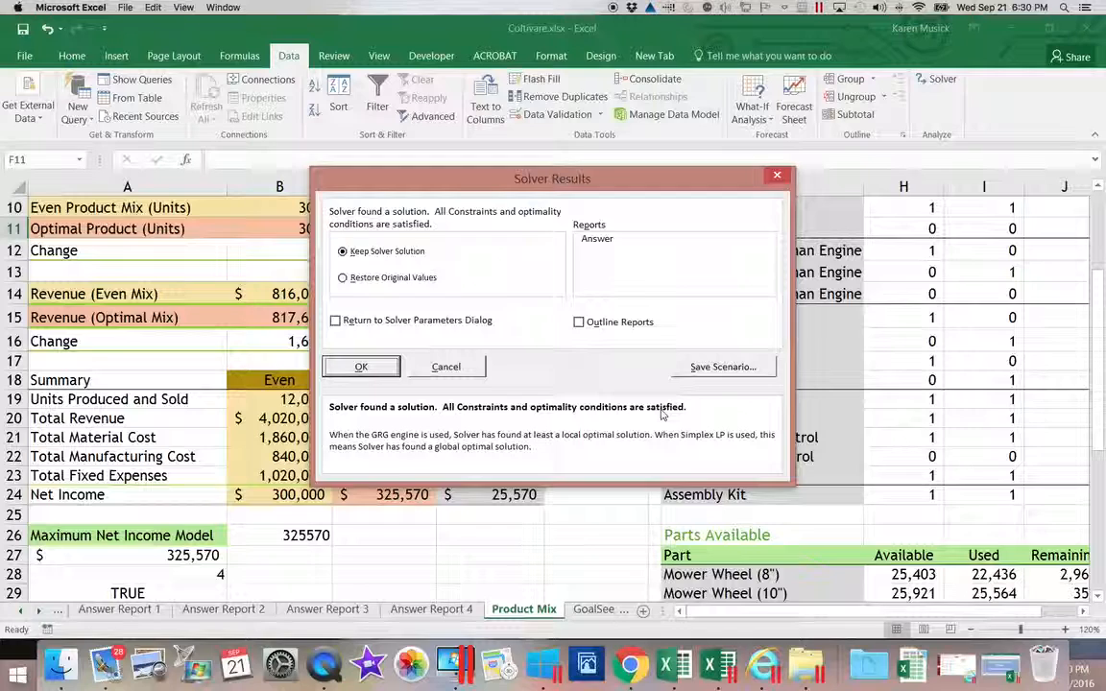
{"action": "left_click", "coordinate": [612, 238]}
{"action": "left_click", "coordinate": [360, 367]}
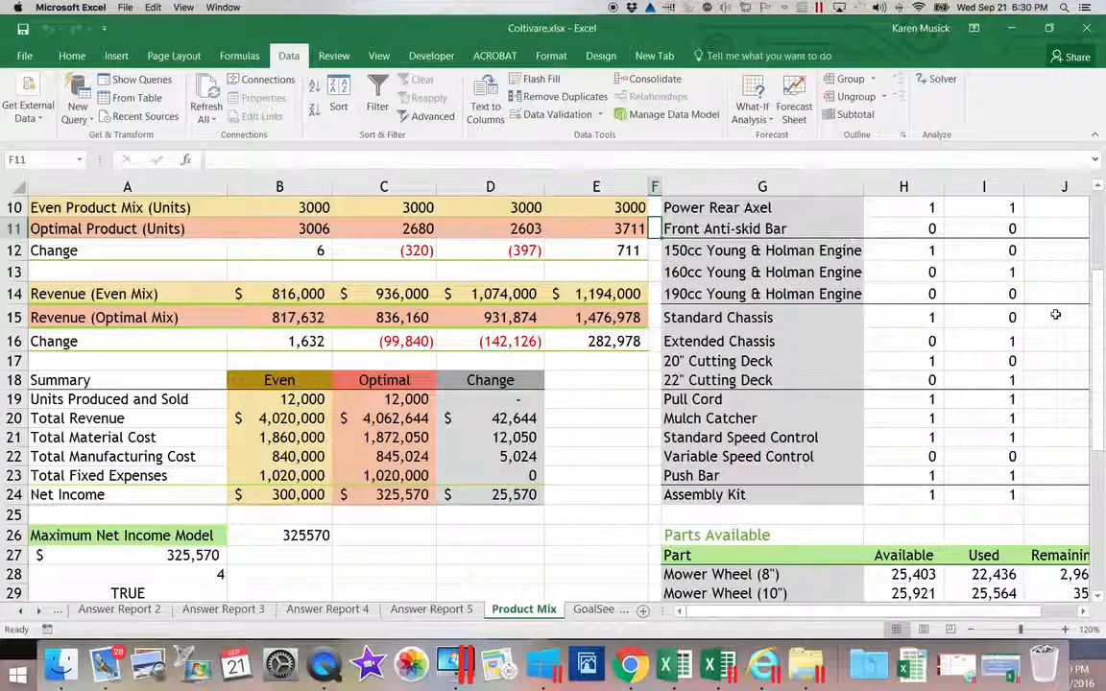
Reload the Maximum Net Income Model from A27:A34 into Solver and close the parameters without solving.
{"action": "left_click_drag", "start_coordinate": [1095, 352], "coordinate": [1095, 213]}
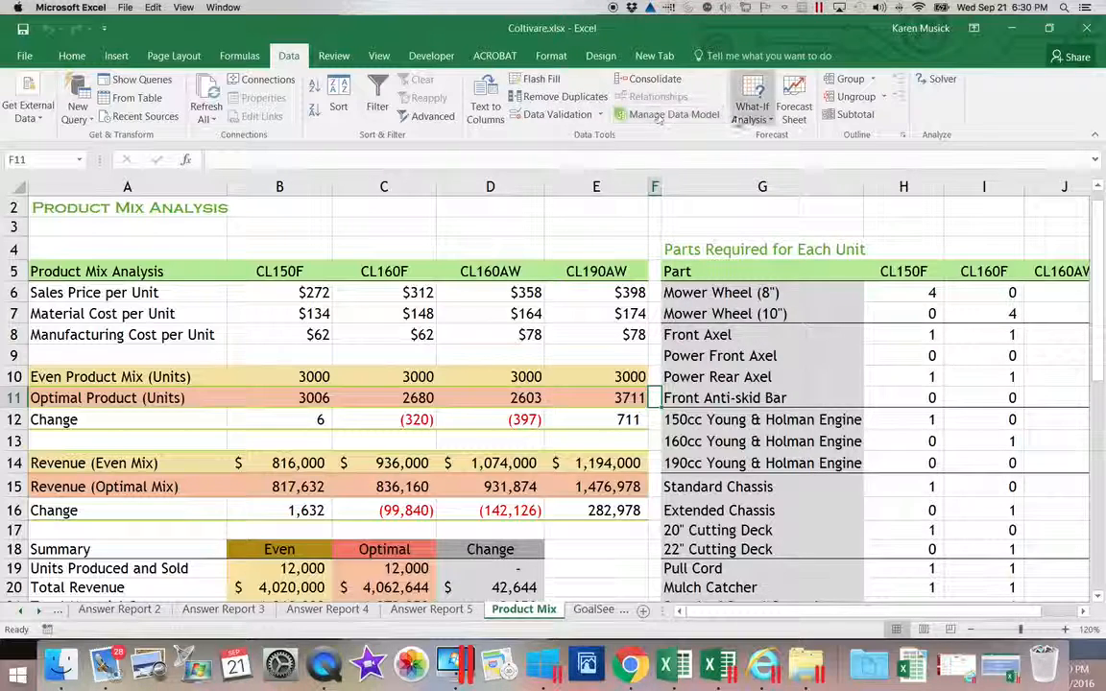
{"action": "left_click", "coordinate": [938, 82]}
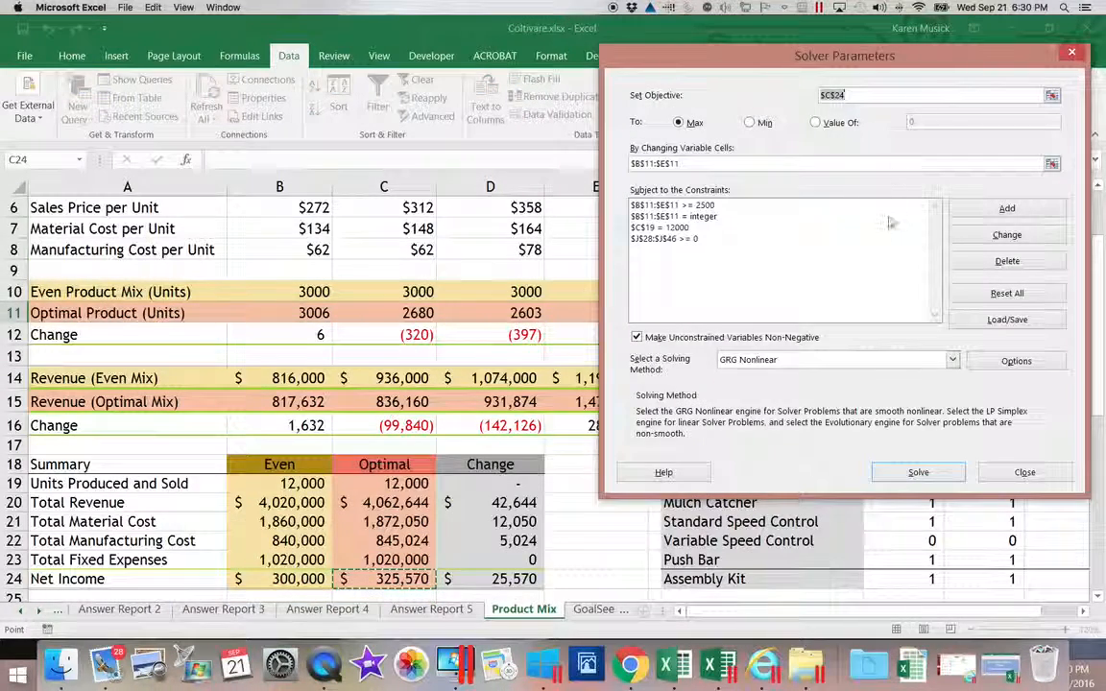
{"action": "left_click", "coordinate": [1004, 320]}
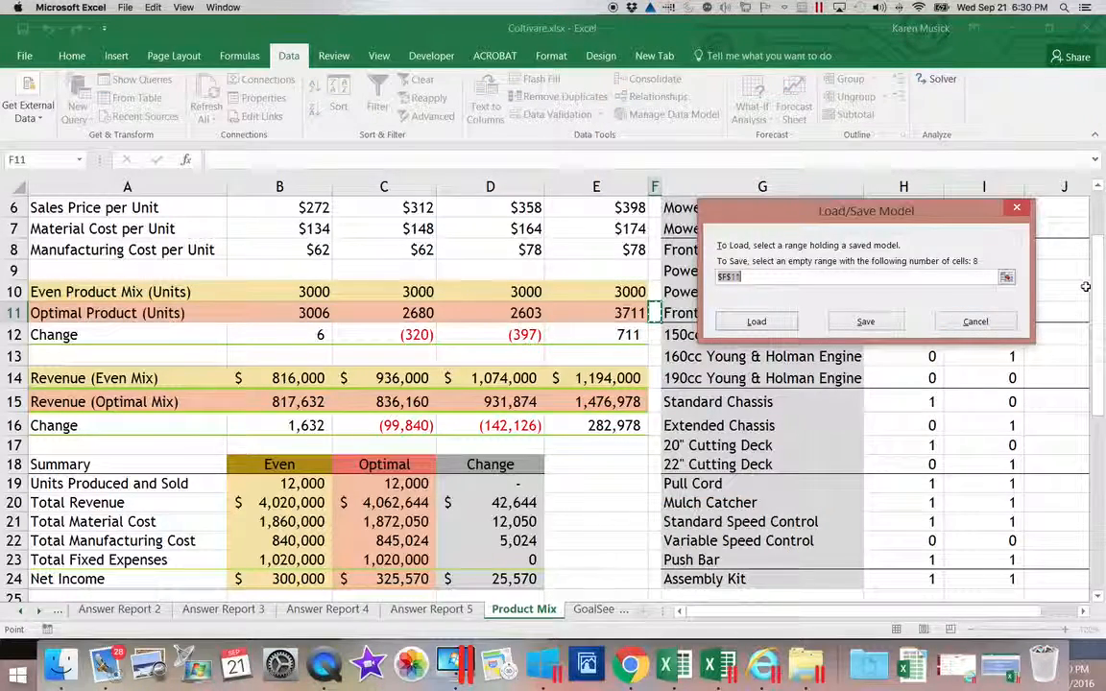
{"action": "scroll", "coordinate": [1092, 345], "scroll_direction": "down", "scroll_amount": 5}
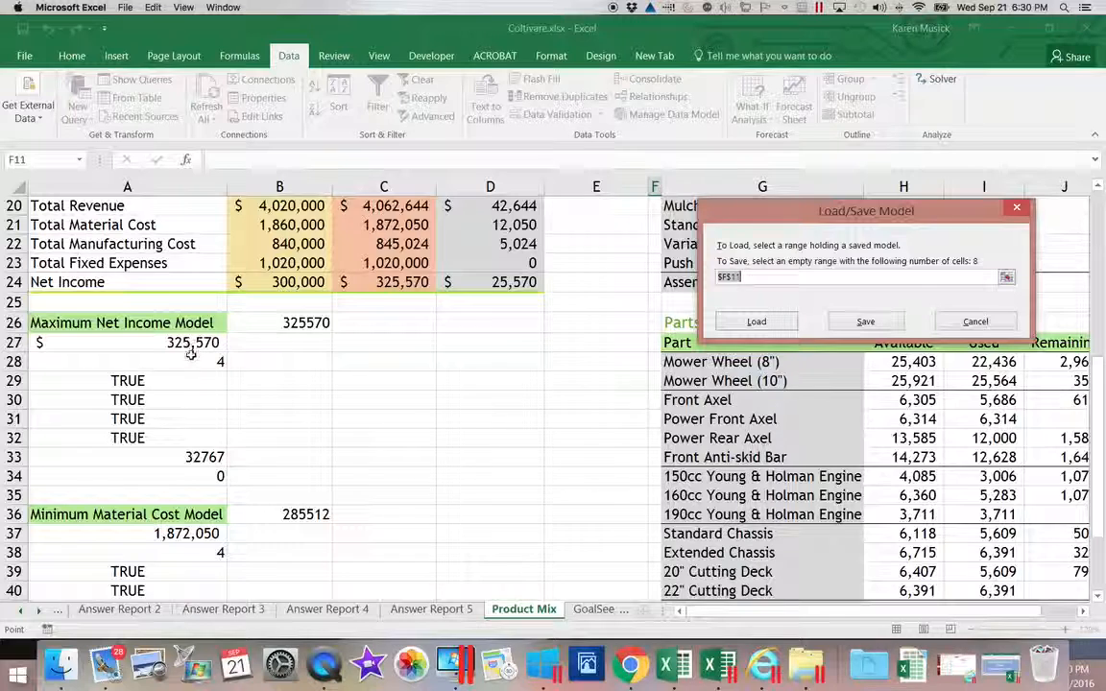
{"action": "left_click_drag", "start_coordinate": [191, 347], "coordinate": [182, 480]}
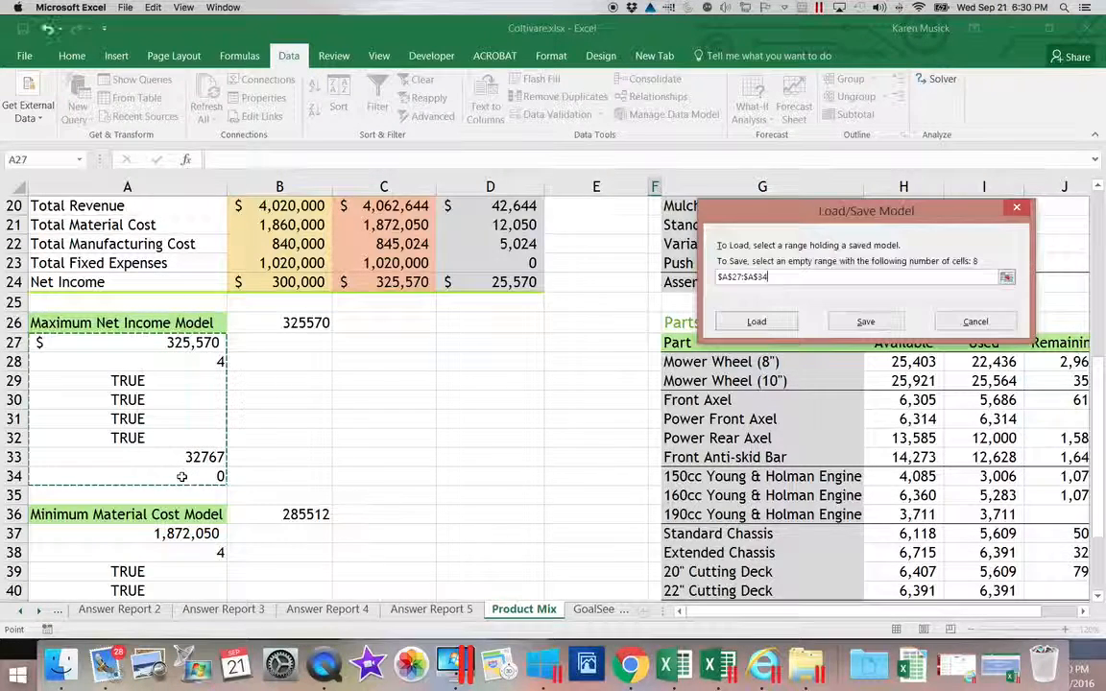
{"action": "left_click", "coordinate": [763, 329]}
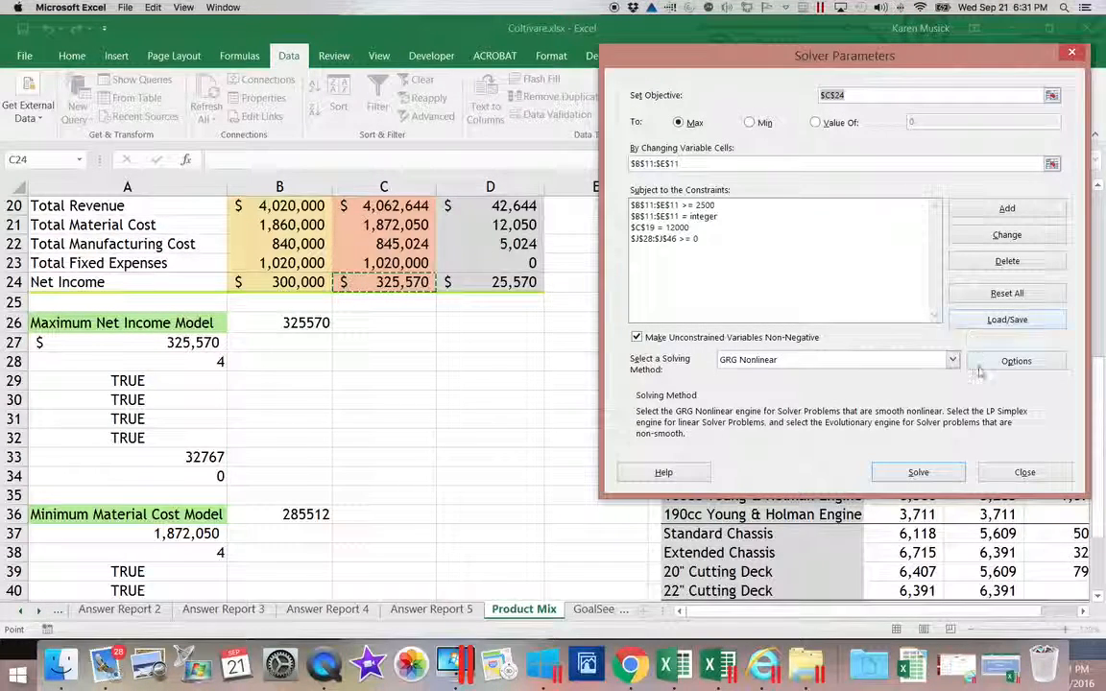
{"action": "left_click", "coordinate": [1024, 472]}
Save the workbook and check the current Solver parameters without running them.
{"action": "left_click_drag", "start_coordinate": [1101, 472], "coordinate": [1098, 221]}
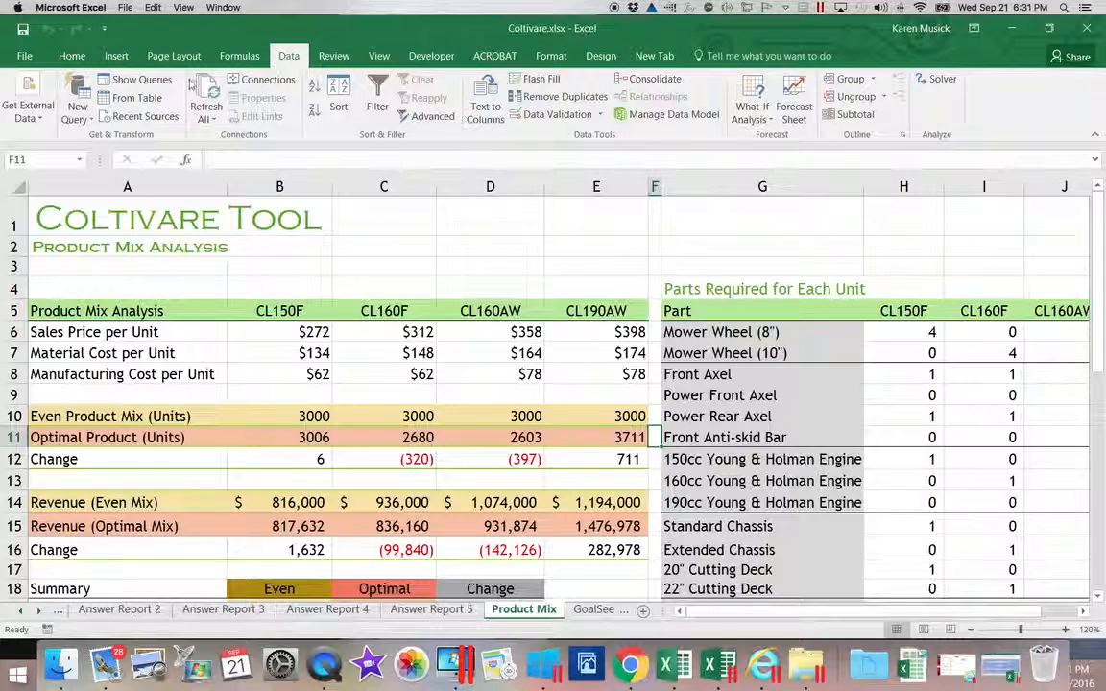
{"action": "left_click", "coordinate": [25, 29]}
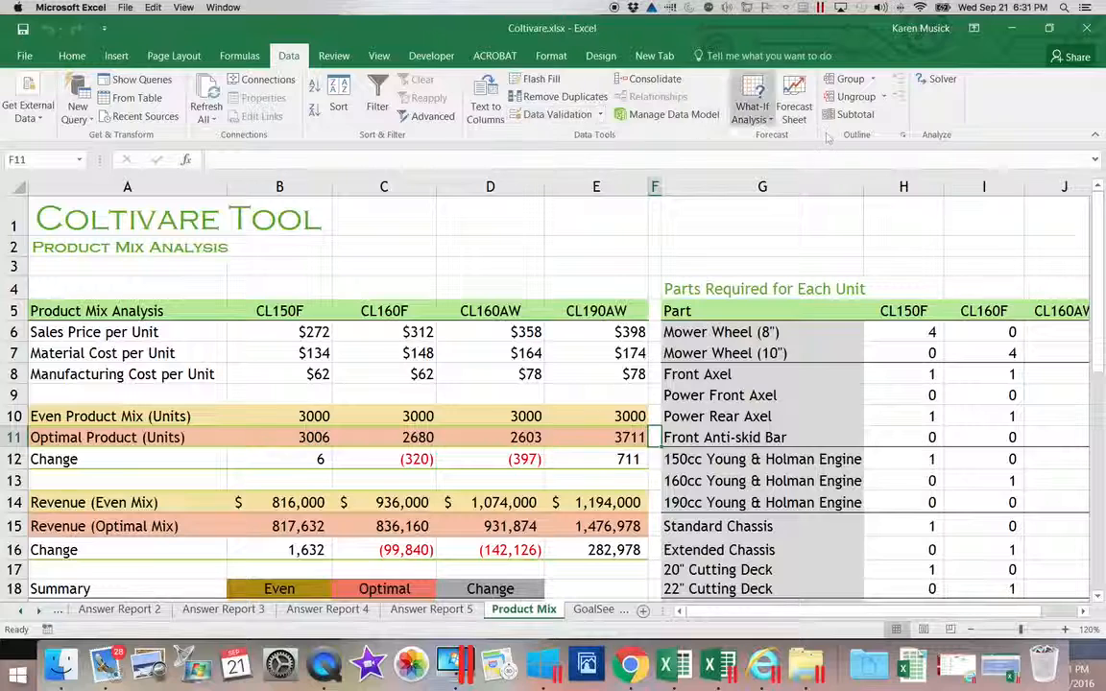
{"action": "left_click", "coordinate": [935, 83]}
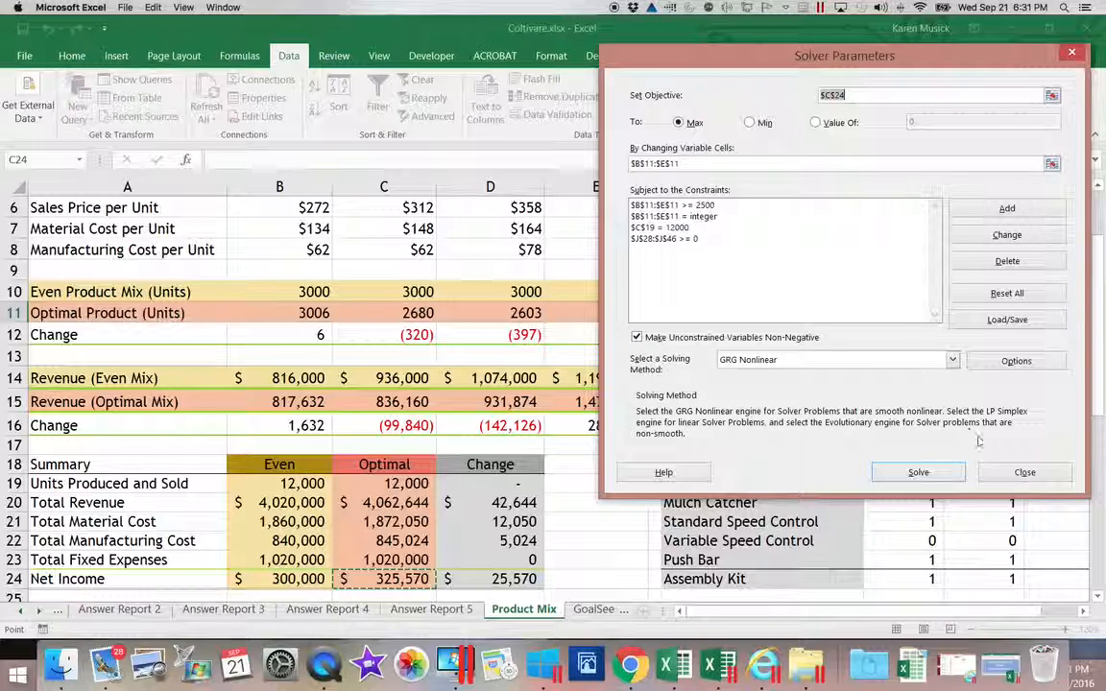
{"action": "left_click", "coordinate": [1016, 468]}
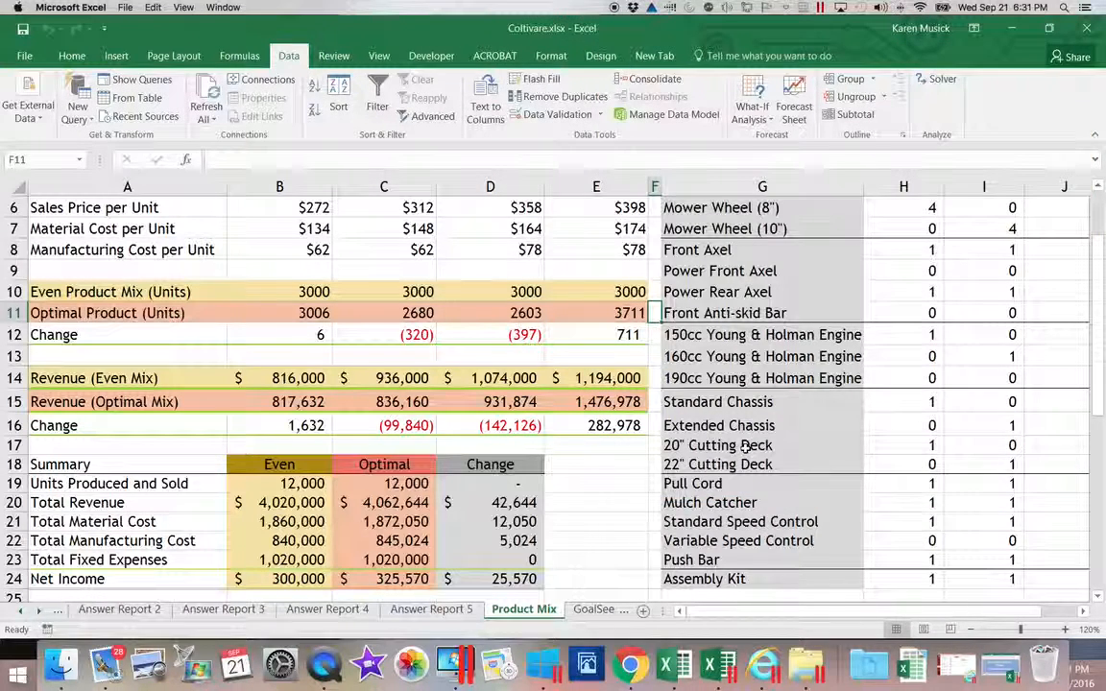
Examine the scenarios saved in the Scenario Manager on the Income sheet and the income analysis there.
{"action": "left_click", "coordinate": [21, 611]}
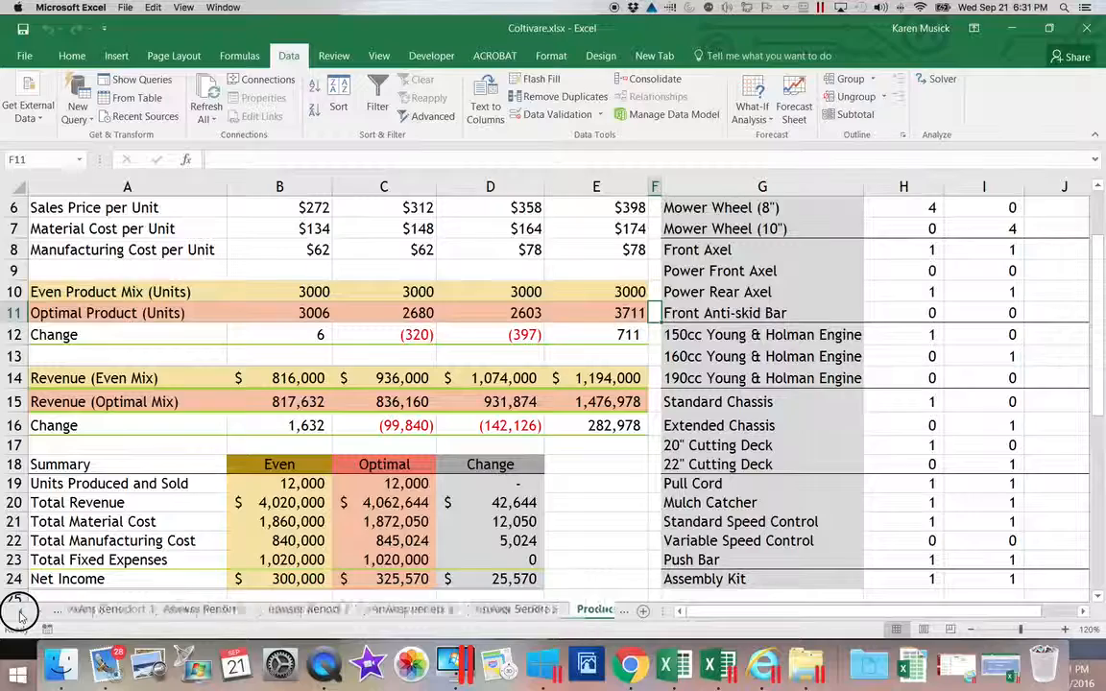
{"action": "left_click", "coordinate": [20, 614]}
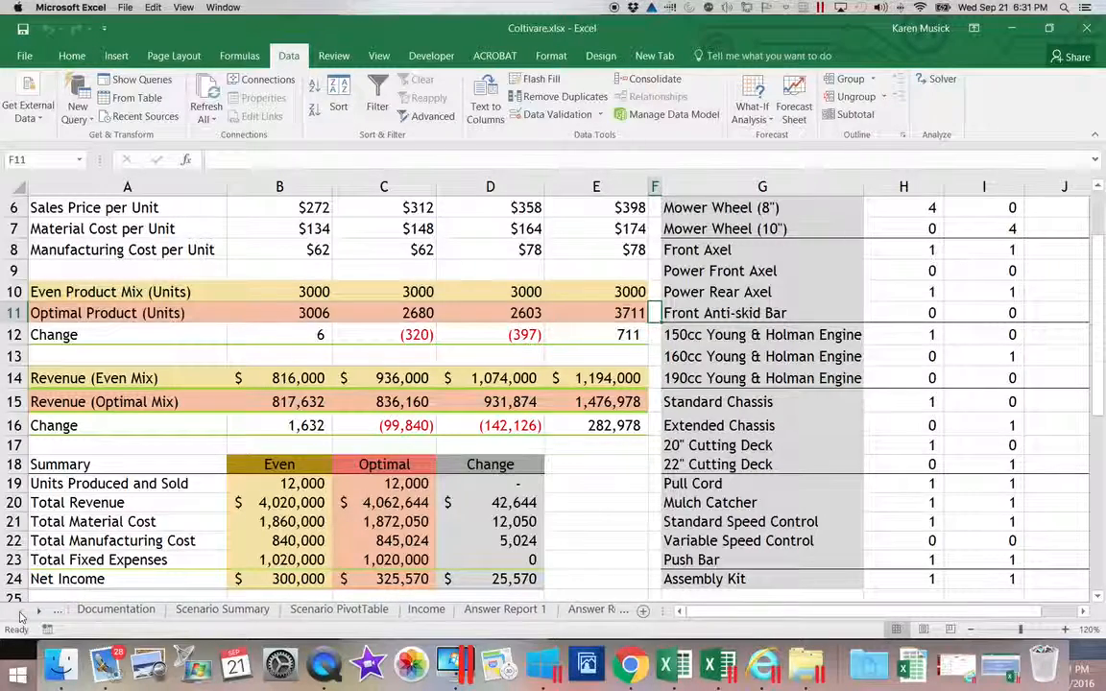
{"action": "left_click", "coordinate": [305, 611]}
{"action": "left_click", "coordinate": [425, 609]}
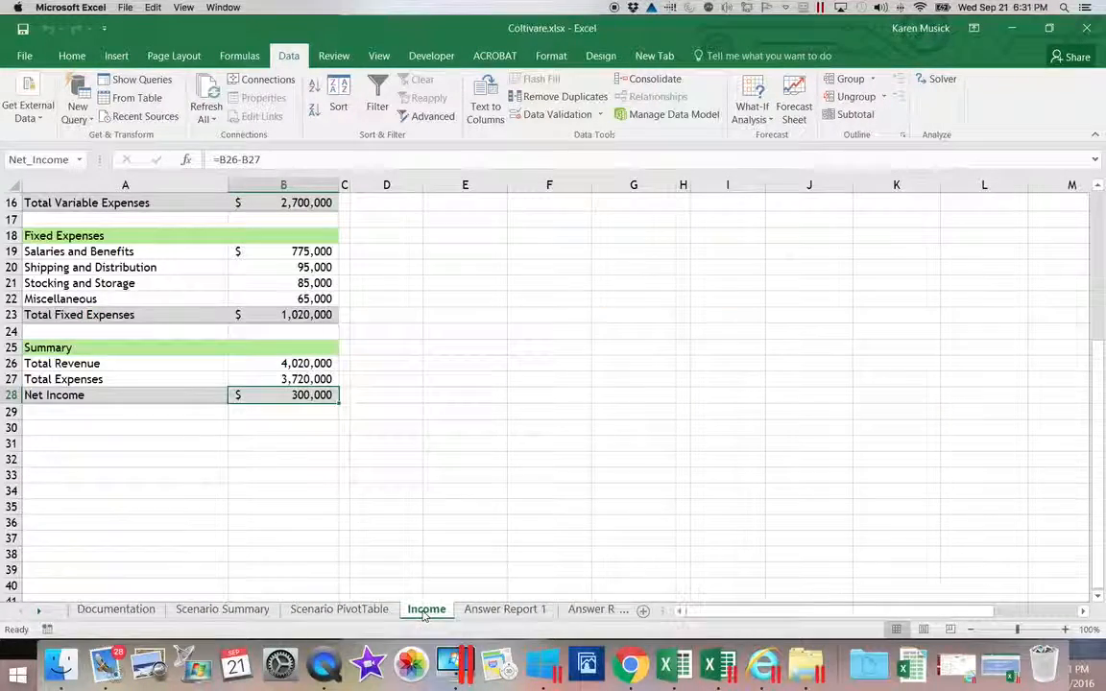
{"action": "left_click", "coordinate": [749, 114]}
{"action": "left_click", "coordinate": [755, 136]}
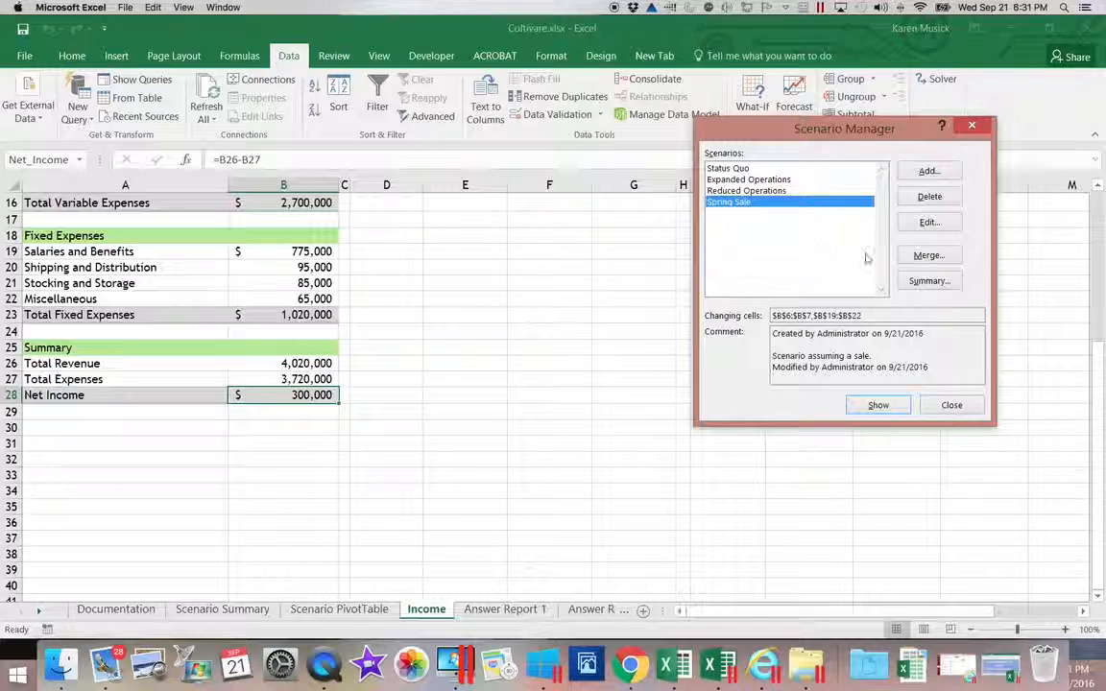
{"action": "left_click", "coordinate": [949, 405]}
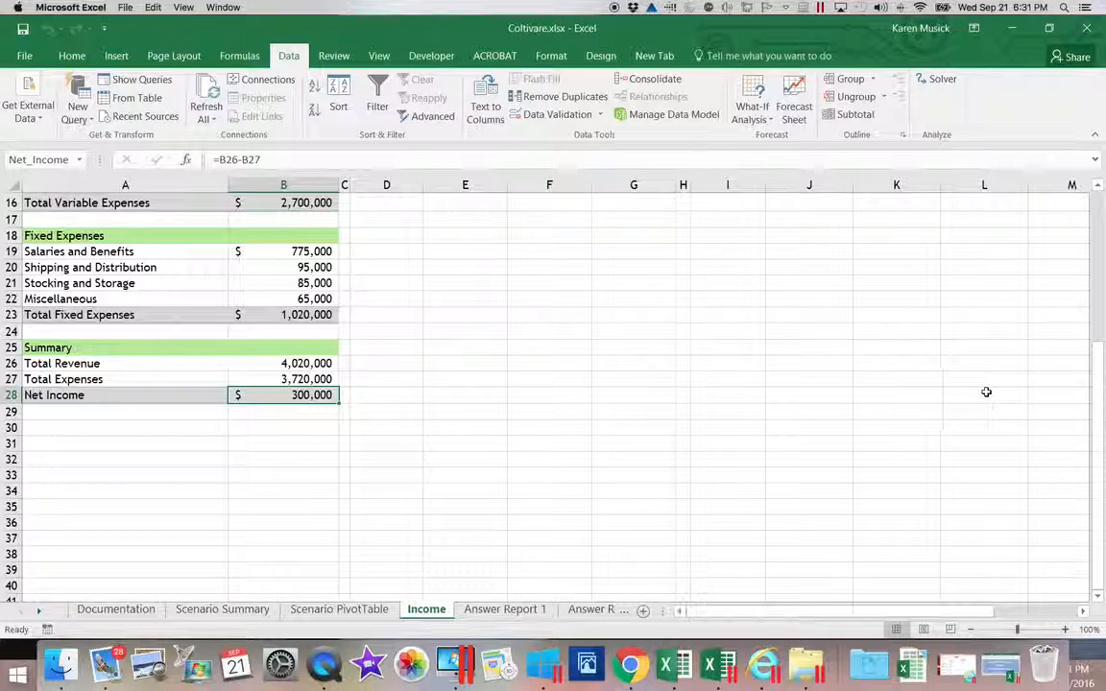
{"action": "left_click_drag", "start_coordinate": [1101, 436], "coordinate": [1098, 284]}
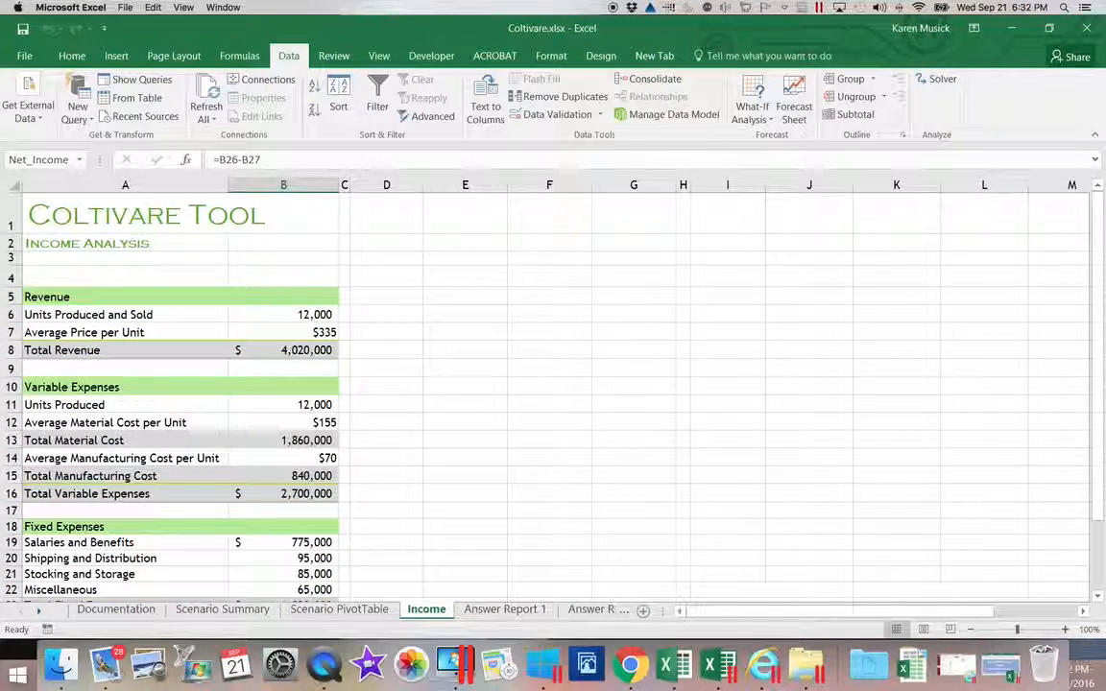